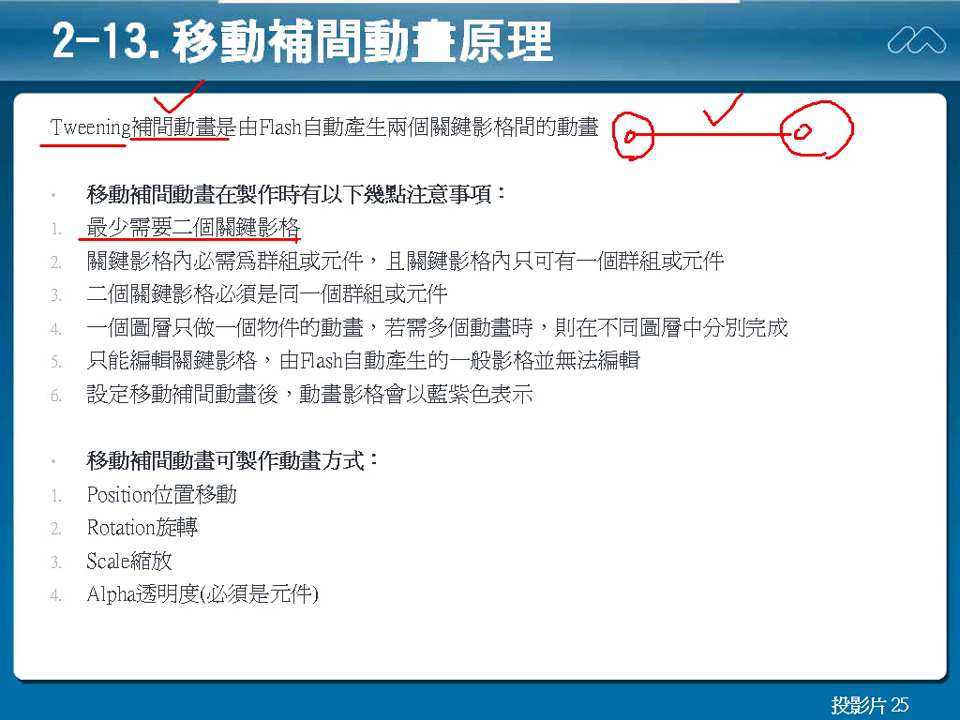
key("e")
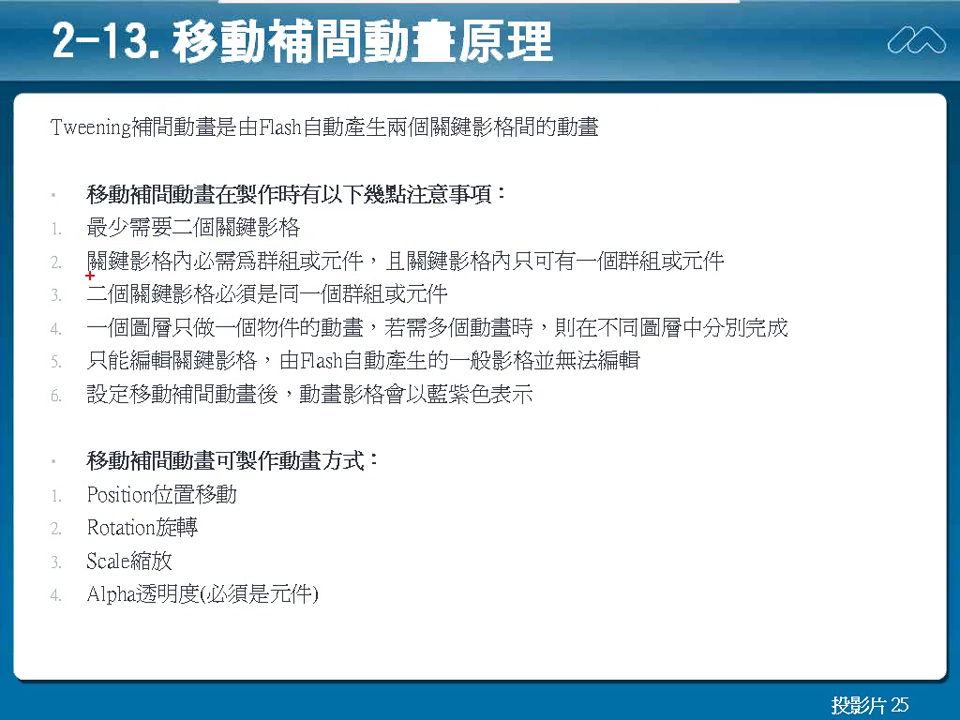
left_click_drag(85, 269, 320, 270)
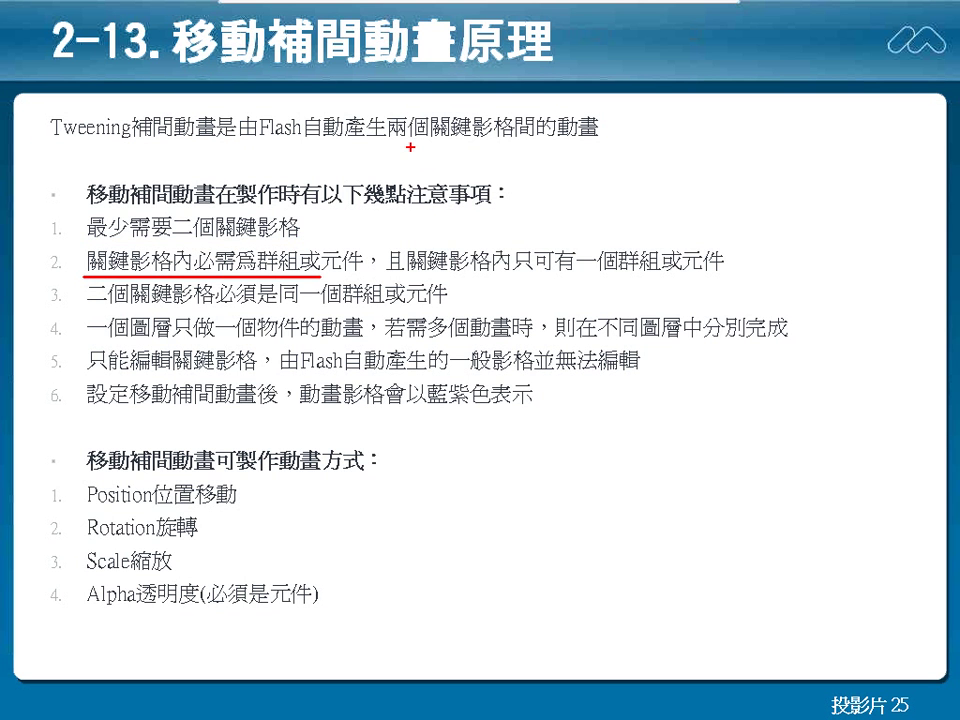
left_click_drag(162, 76, 370, 72)
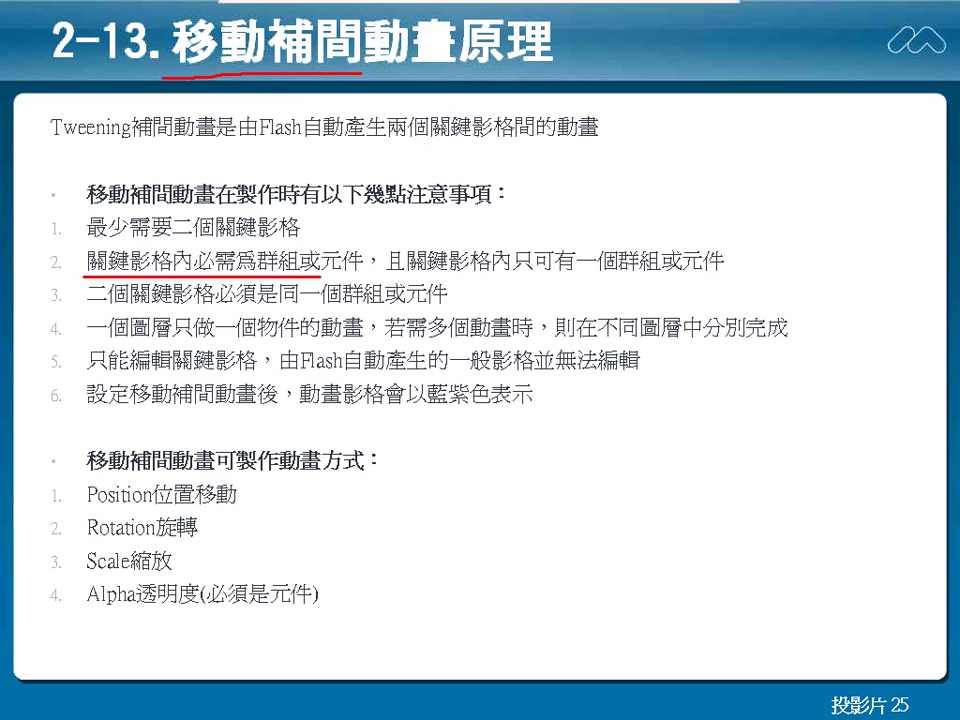
mouse_move(275, 238)
left_mouse_down()
mouse_move(262, 265)
mouse_move(300, 240)
mouse_move(330, 276)
mouse_move(348, 233)
left_mouse_up()
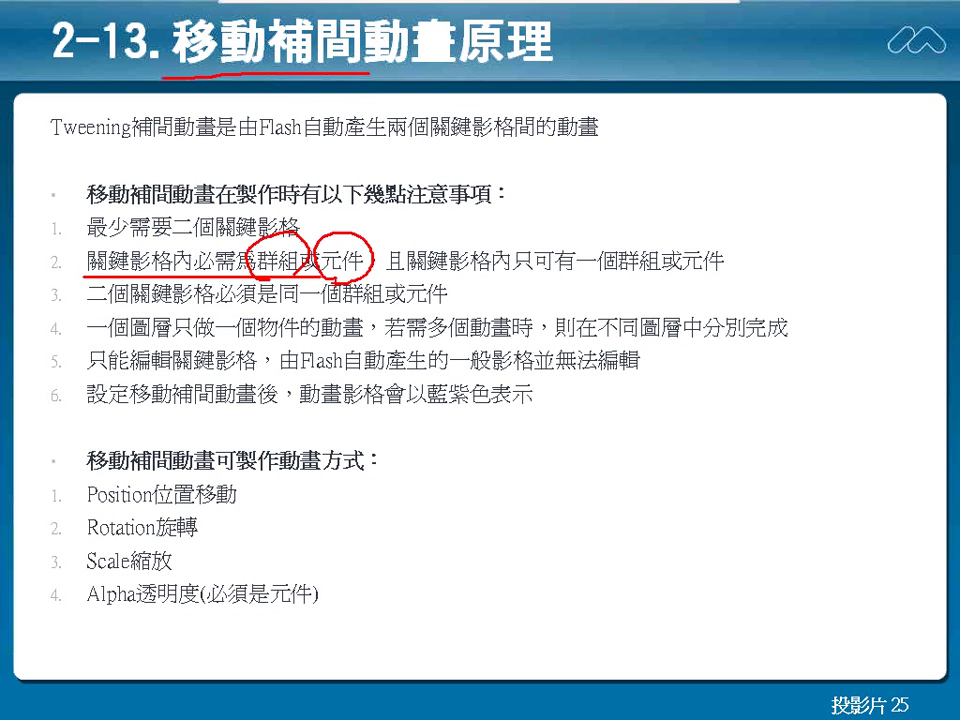
left_click_drag(386, 272, 762, 272)
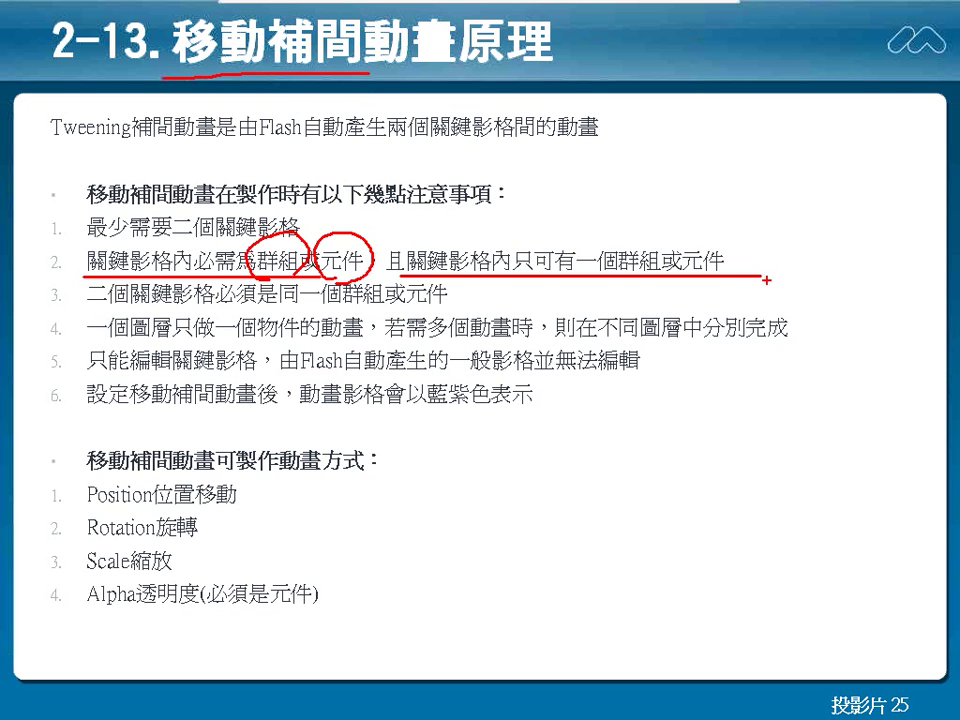
mouse_move(568, 150)
left_mouse_down()
mouse_move(583, 160)
mouse_move(562, 184)
left_mouse_up()
mouse_move(566, 168)
left_mouse_down()
mouse_move(585, 182)
mouse_move(608, 158)
mouse_move(601, 177)
left_mouse_up()
mouse_move(601, 166)
left_mouse_down()
mouse_move(645, 170)
mouse_move(615, 200)
mouse_move(650, 184)
left_mouse_up()
mouse_move(712, 210)
left_mouse_down()
mouse_move(713, 146)
mouse_move(825, 146)
mouse_move(838, 212)
mouse_move(698, 214)
left_mouse_up()
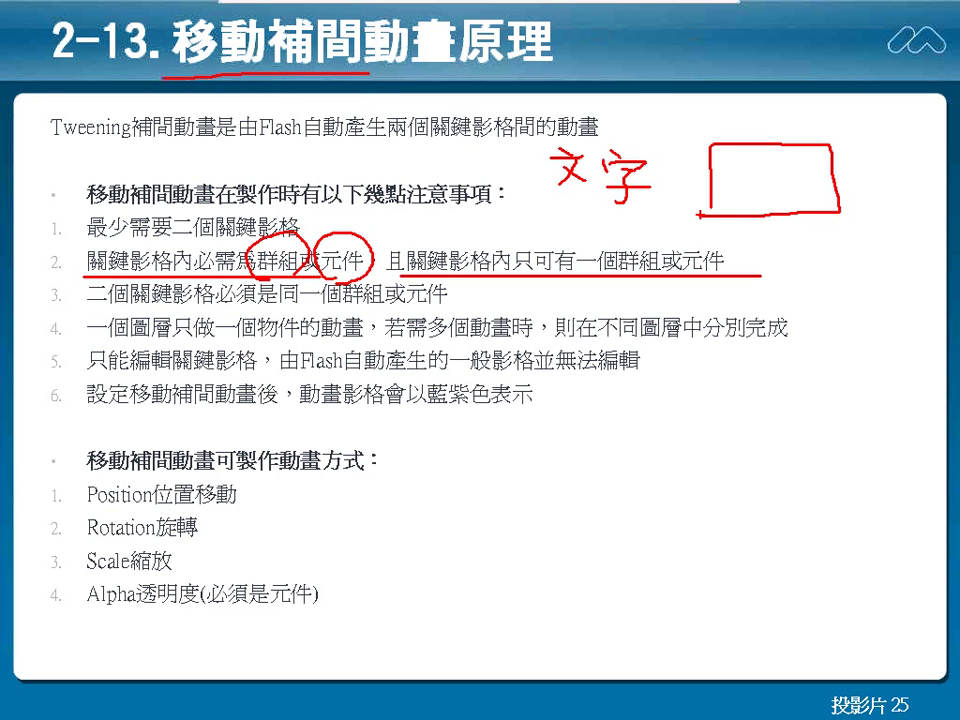
Switch to Adobe Flash CS4 and create a new Flash file based on ActionScript 2.0.
key("alt+Tab")
key("alt+Tab")
key("alt+Tab")
key("alt+Tab")
key("alt+Tab")
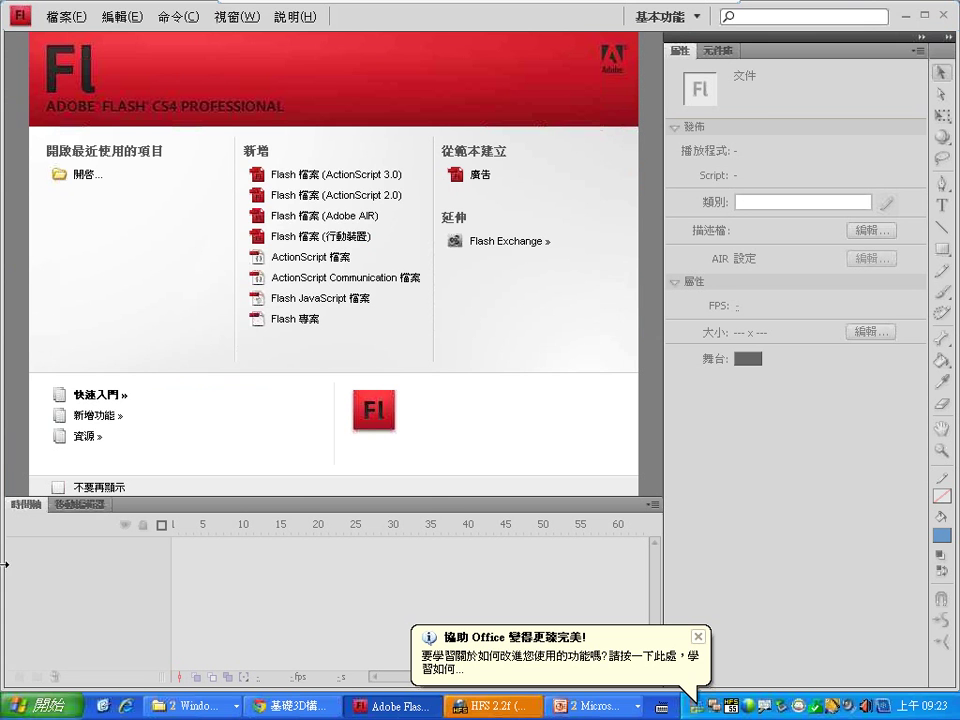
left_click(320, 195)
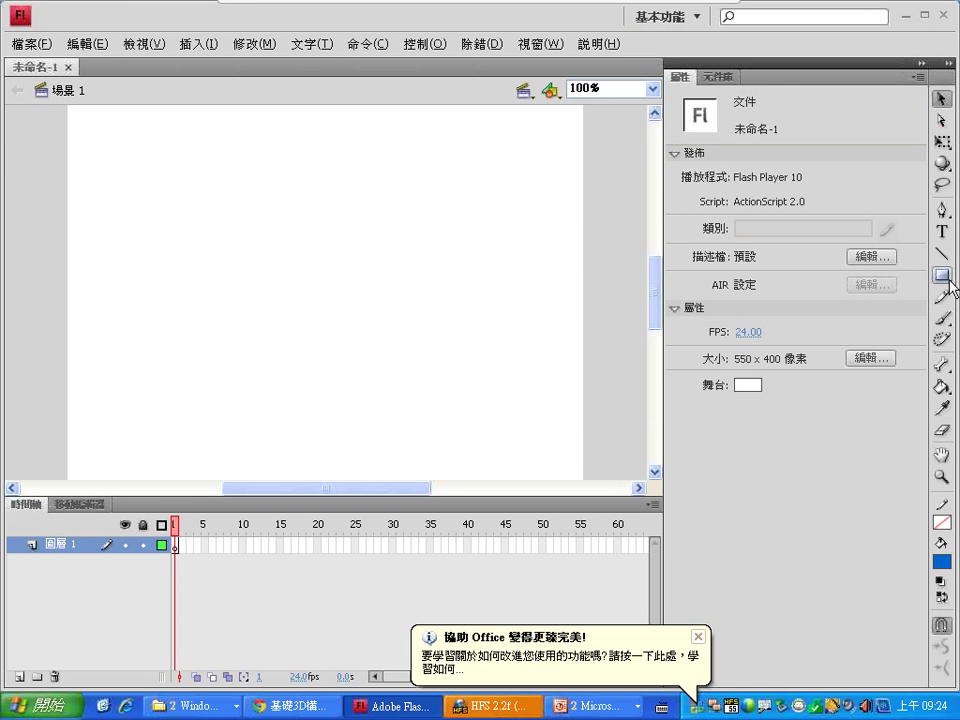
Draw a blue rectangle without a stroke, about 207 × 137 px, in the left half of the stage and select its fill.
key("r")
left_click_drag(143, 203, 335, 331)
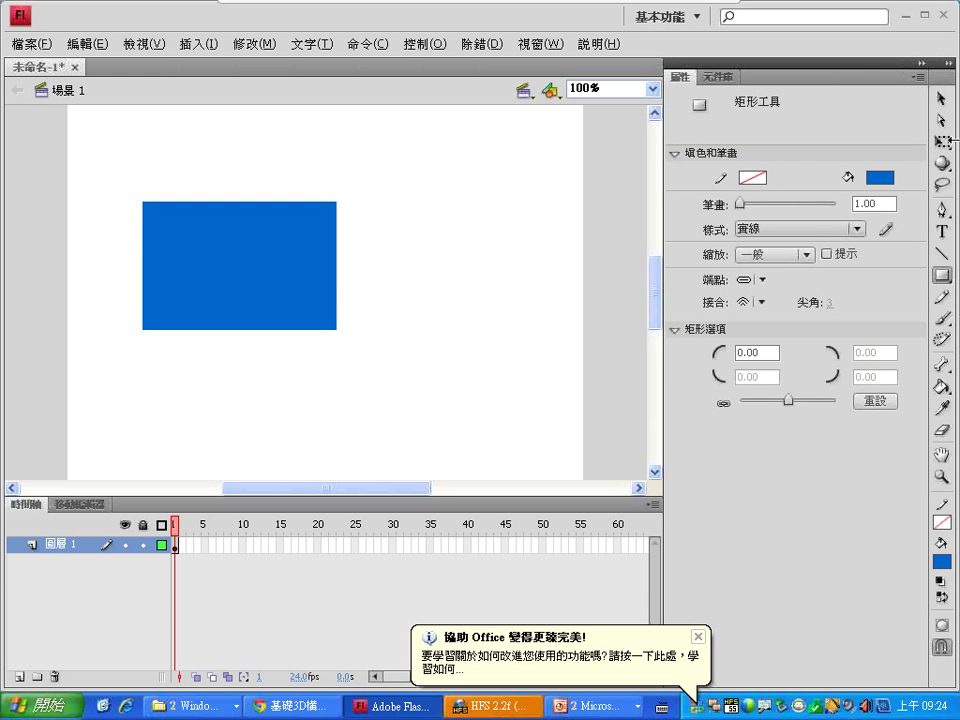
left_click(940, 99)
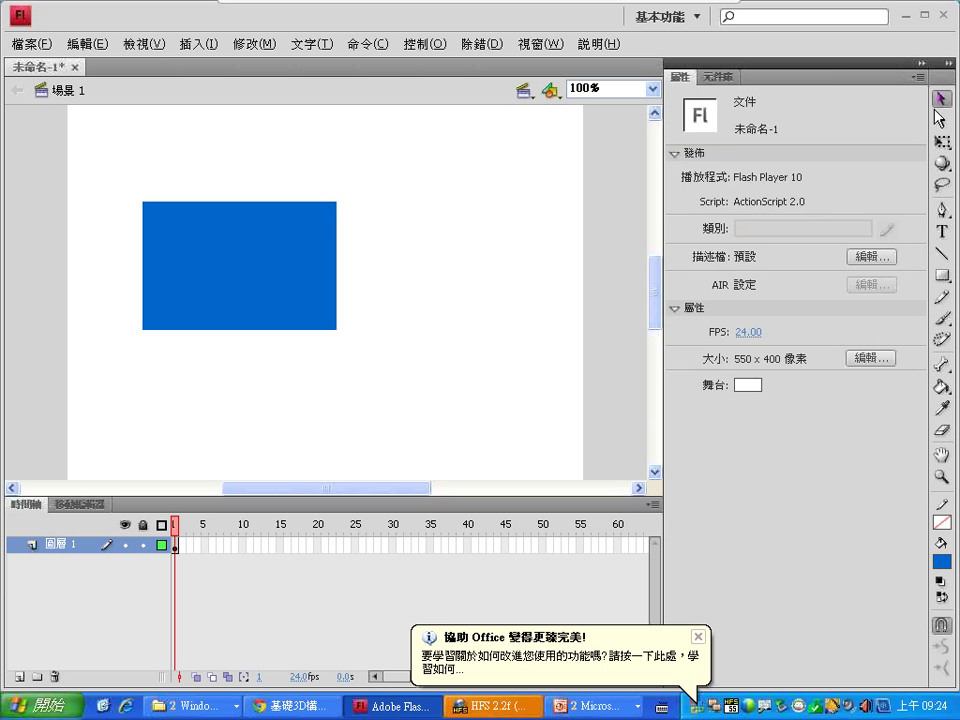
left_click(245, 253)
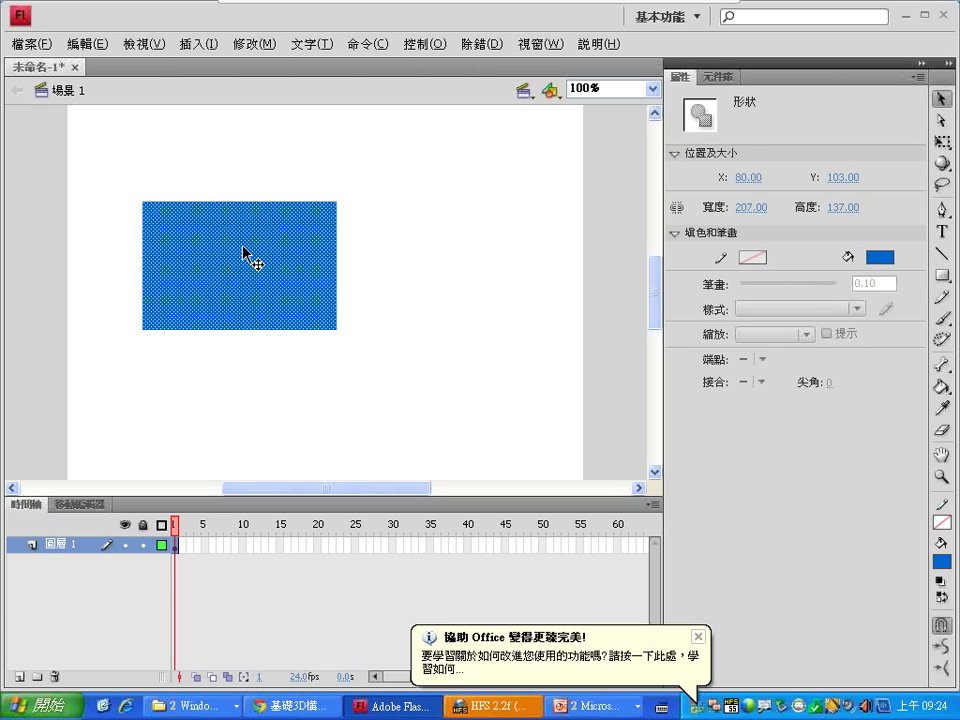
key("ctrl+2")
mouse_move(241, 245)
left_mouse_down()
mouse_move(503, 178)
mouse_move(668, 157)
mouse_move(772, 103)
mouse_move(718, 122)
mouse_move(740, 143)
mouse_move(754, 141)
left_mouse_up()
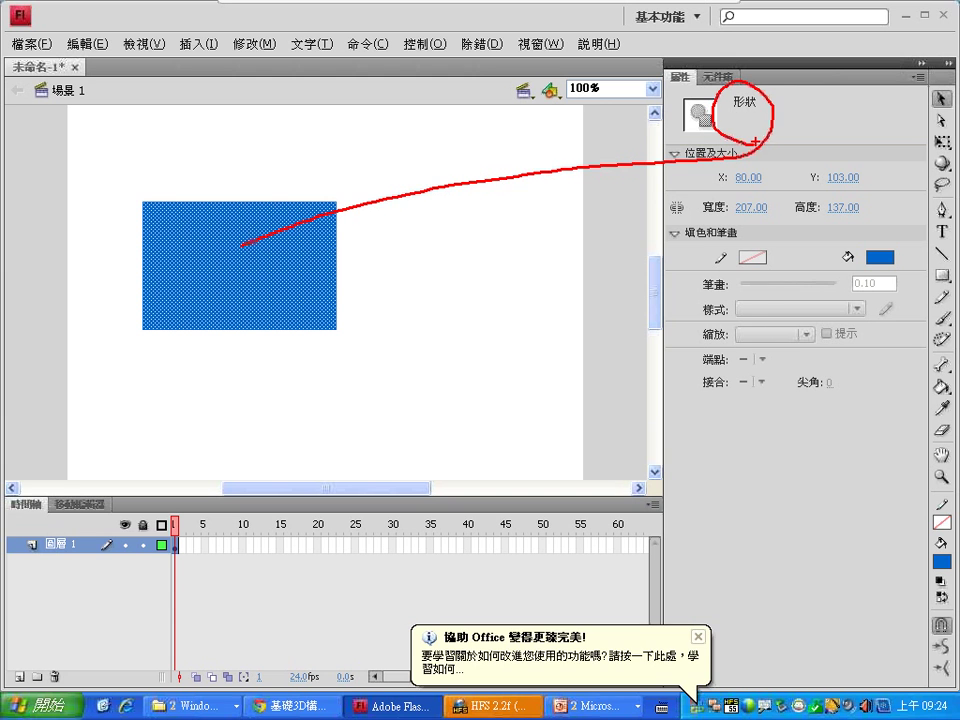
key("Escape")
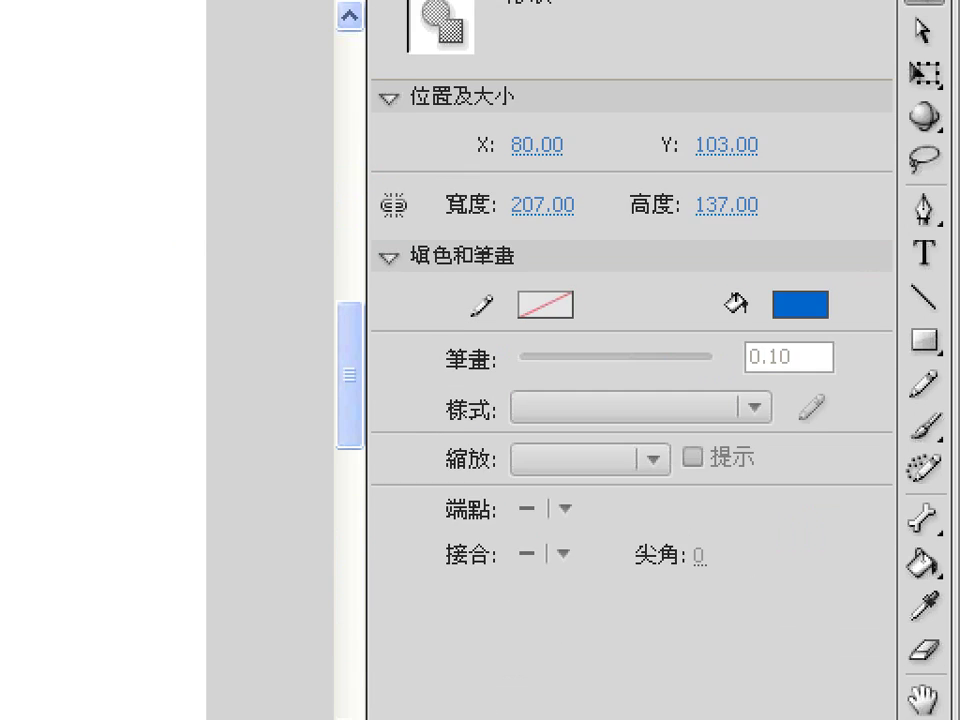
left_click_drag(900, 70, 921, 64)
mouse_move(893, 111)
left_mouse_down()
mouse_move(893, 380)
mouse_move(955, 378)
mouse_move(955, 101)
mouse_move(940, 60)
mouse_move(900, 62)
left_mouse_up()
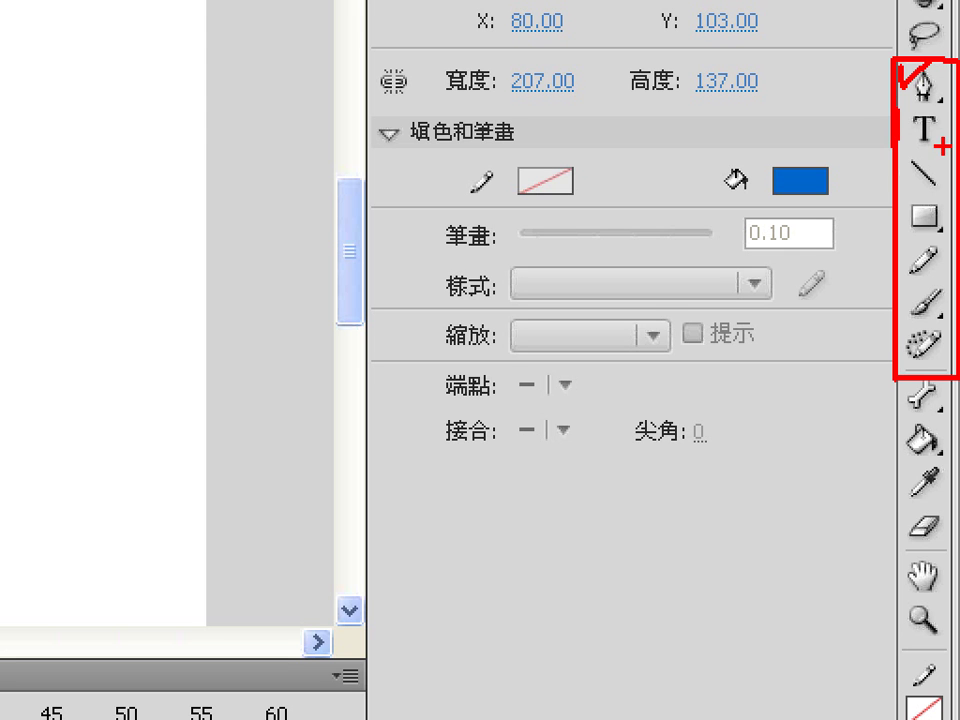
mouse_move(876, 116)
left_mouse_down()
mouse_move(847, 143)
mouse_move(877, 142)
left_mouse_up()
left_click_drag(771, 150, 788, 150)
left_click_drag(779, 141, 779, 159)
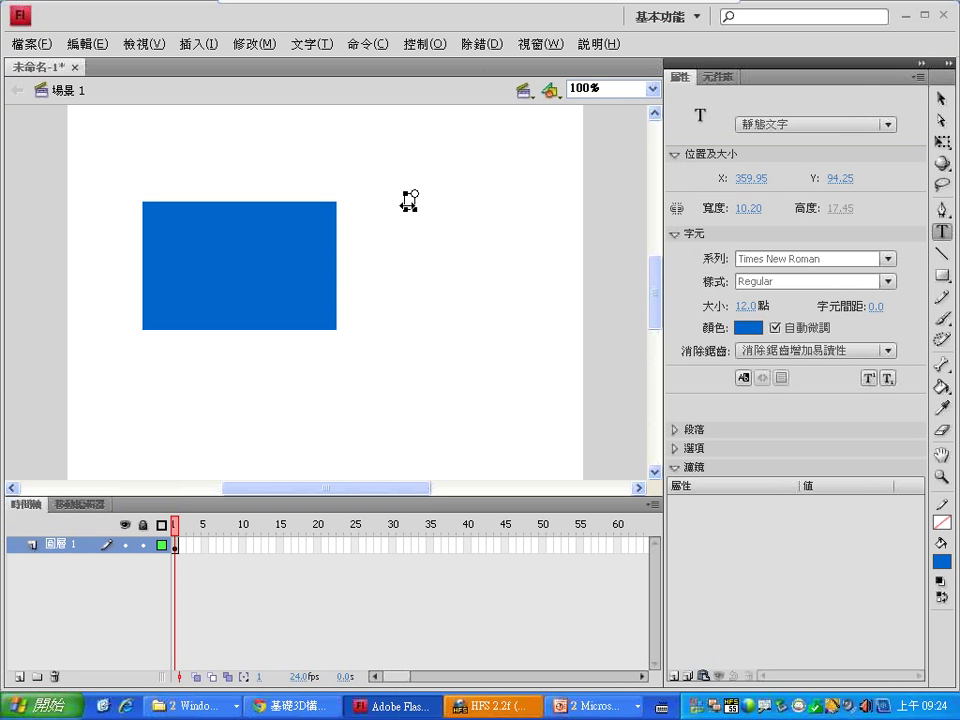
type("21312313213")
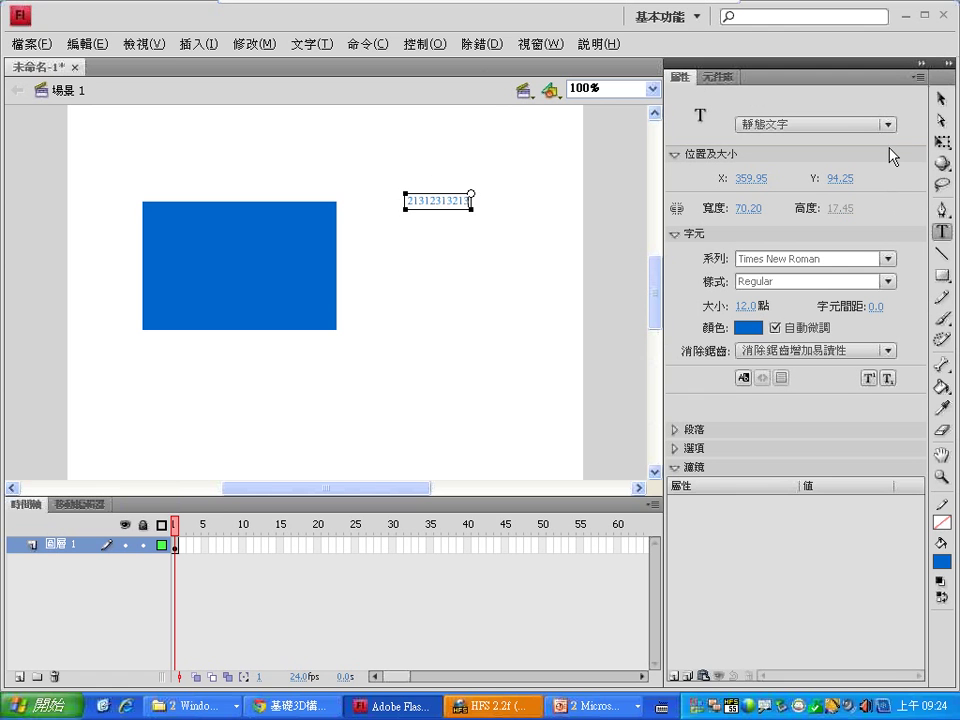
left_click(940, 98)
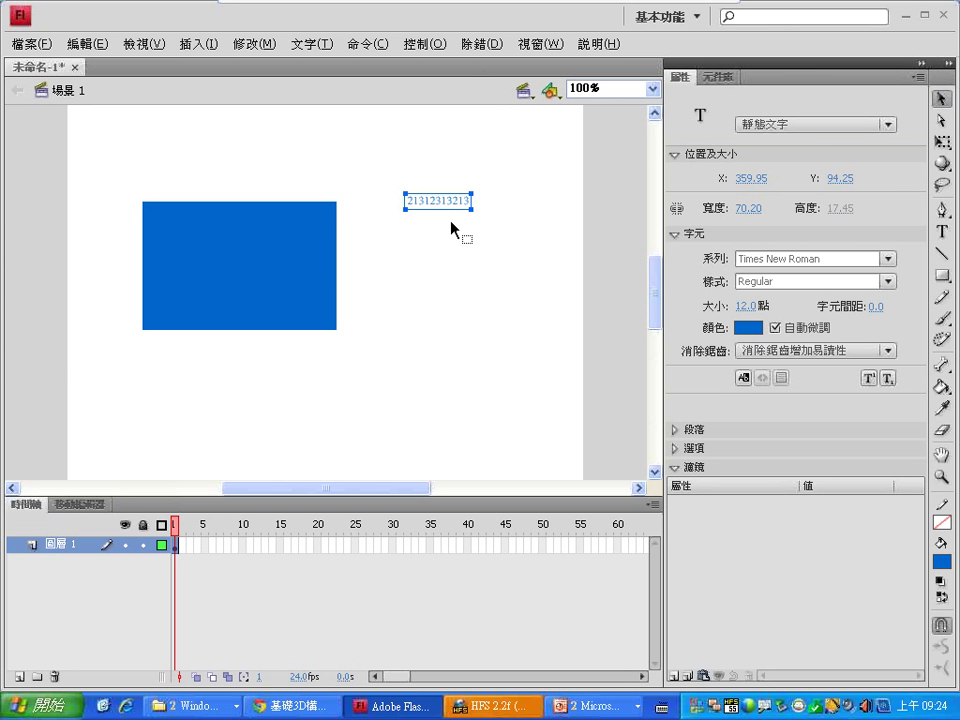
left_click_drag(377, 171, 415, 222)
double_click(445, 202)
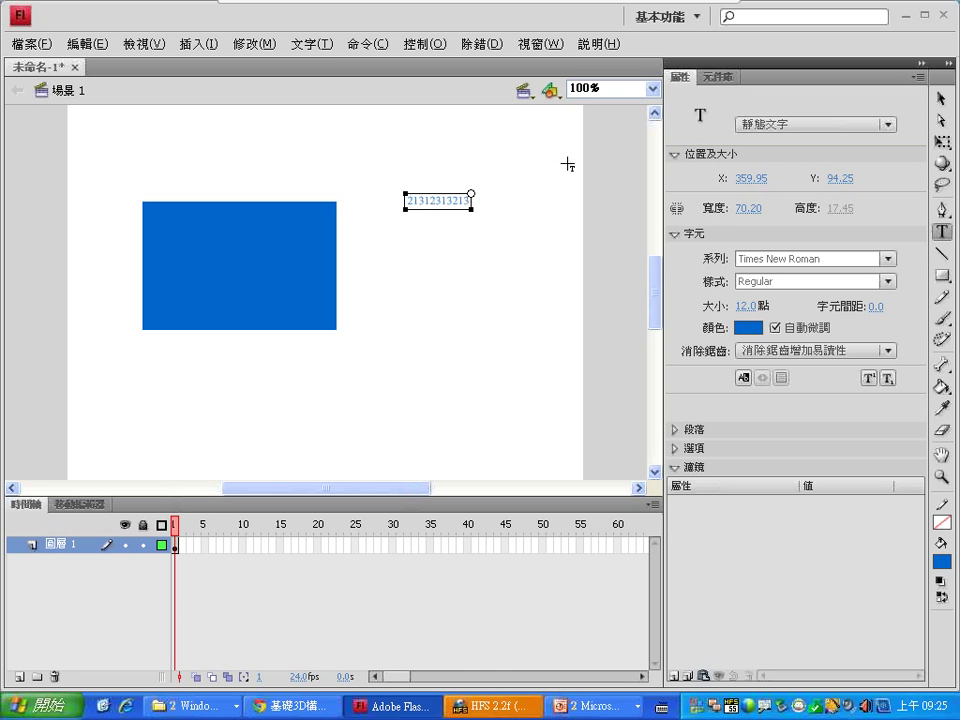
left_click(941, 98)
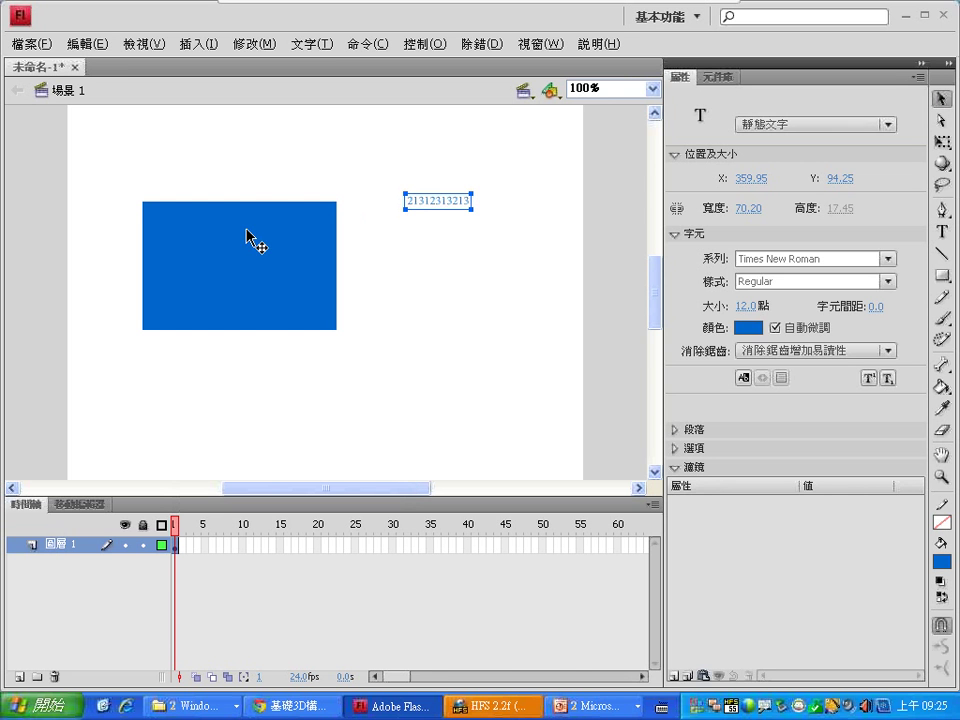
Select the left part of the blue rectangle, about 119 px wide, try moving it down-left, and undo the move.
left_click(247, 232)
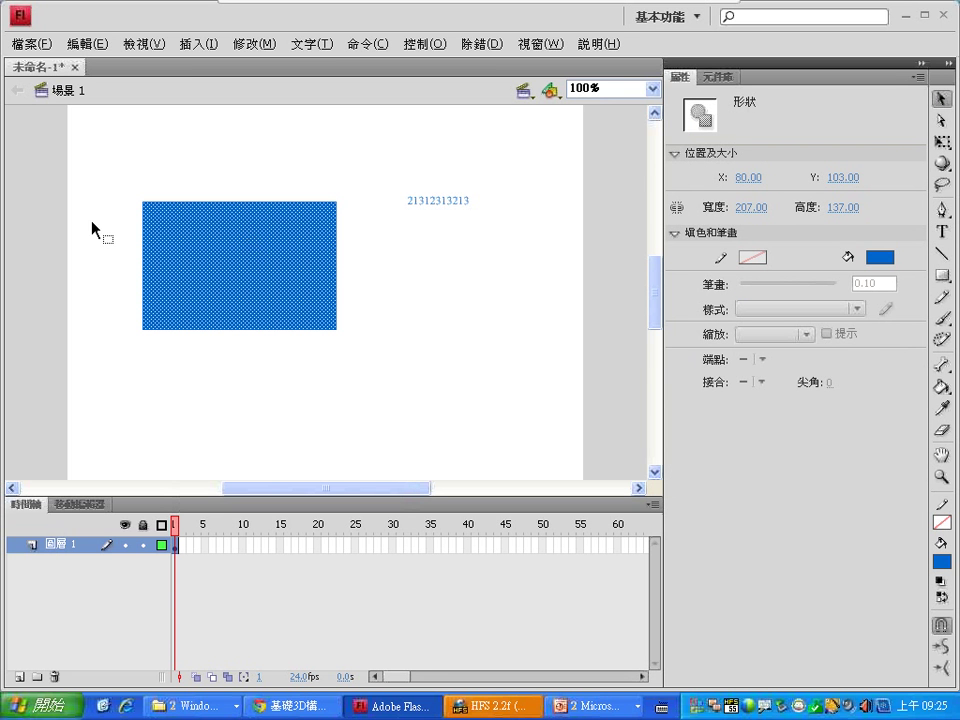
left_click_drag(116, 178, 255, 403)
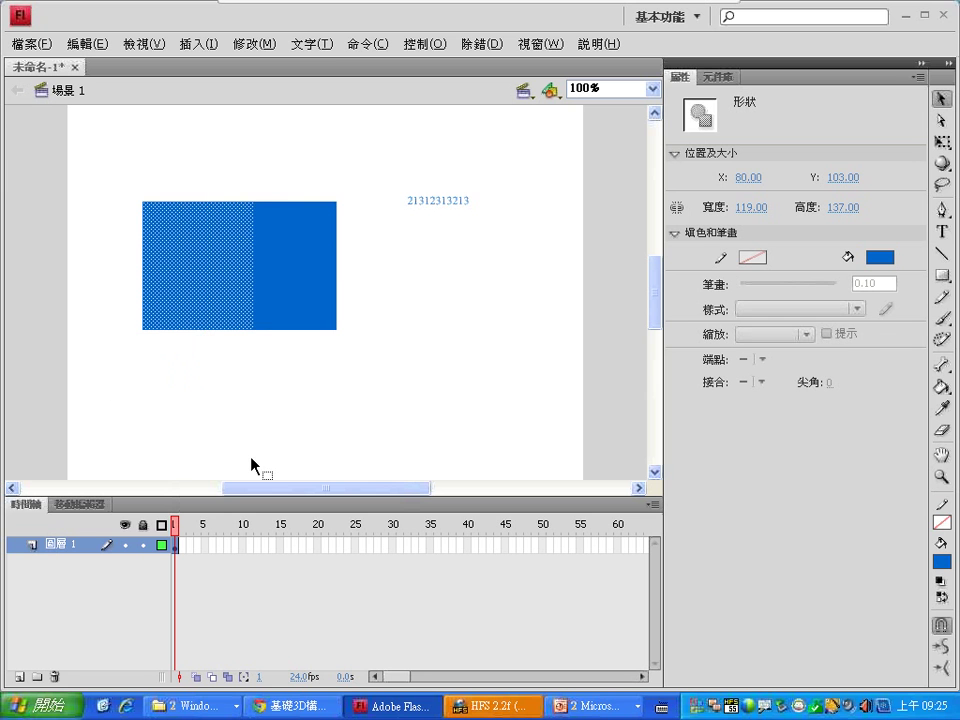
left_click_drag(213, 242, 161, 321)
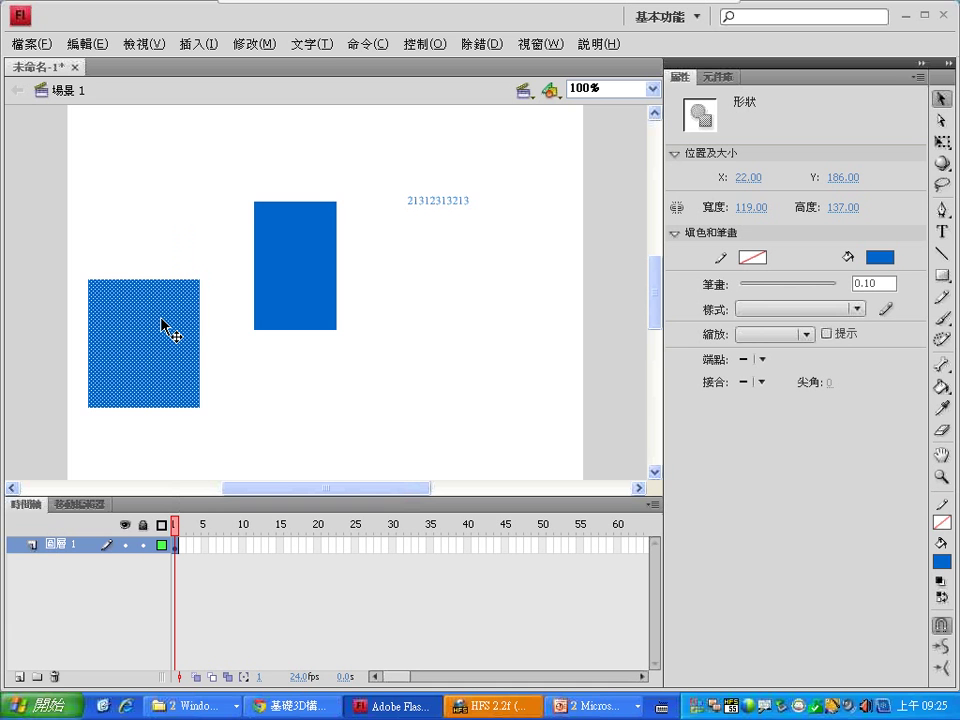
key("ctrl+z")
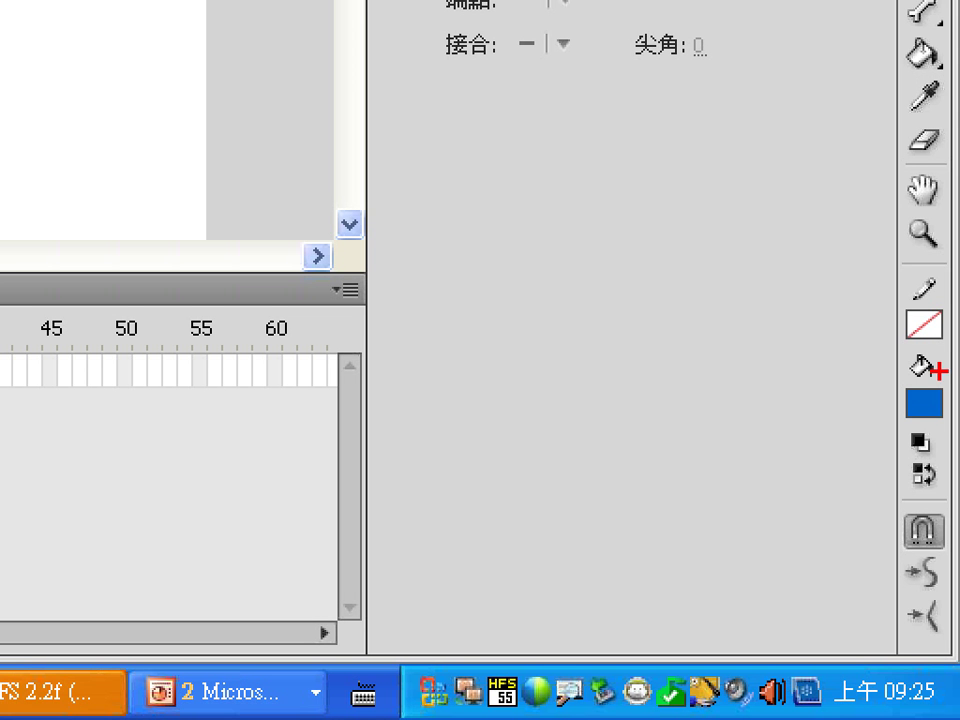
left_click_drag(897, 263, 896, 439)
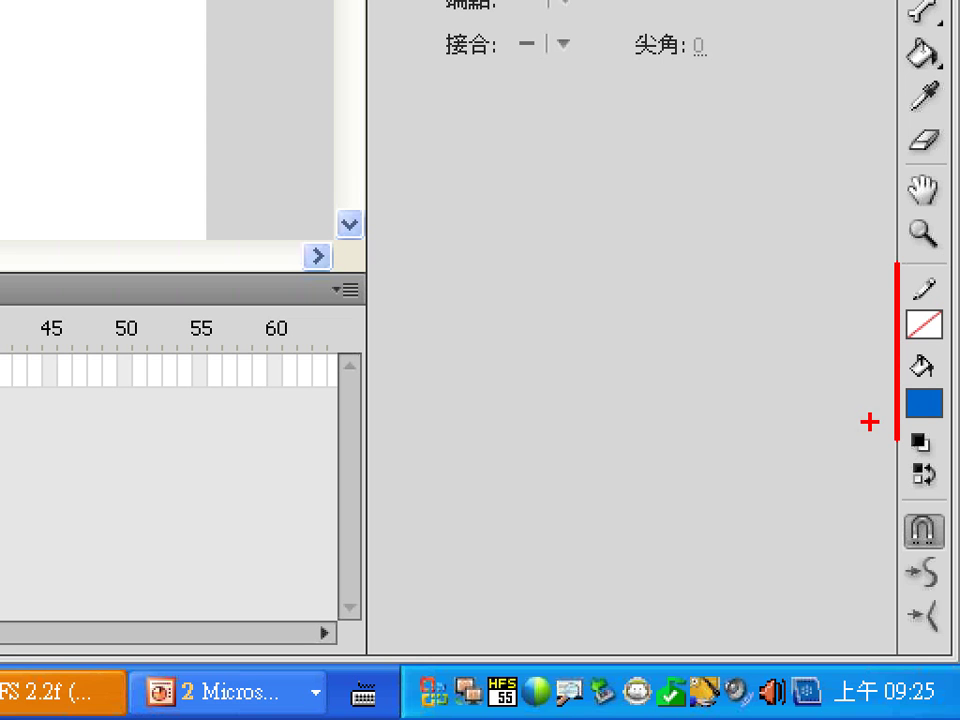
left_click_drag(843, 399, 879, 396)
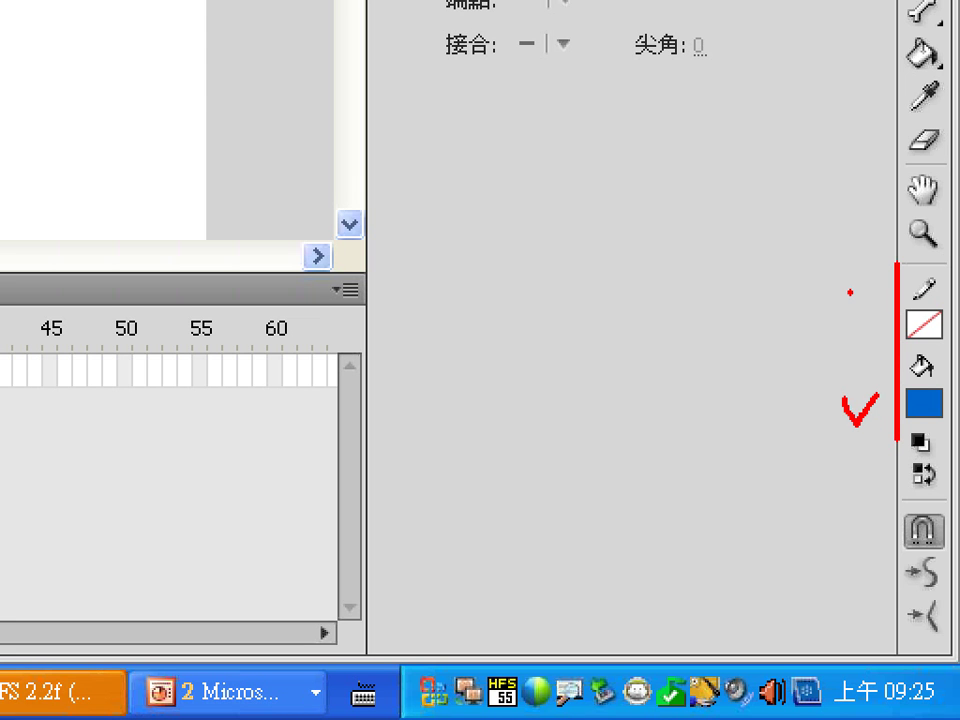
left_click_drag(850, 292, 886, 281)
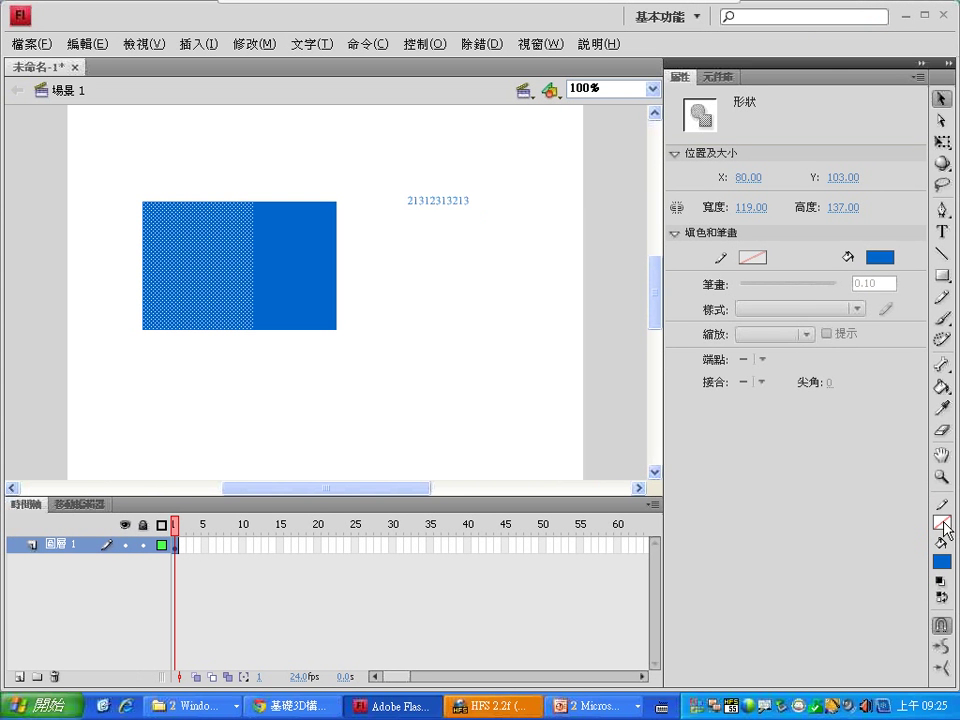
Set the stroke colour to purple-magenta and fill the selected left part of the blue rectangle with dark gold.
left_click(922, 322)
left_click(718, 454)
left_click(941, 562)
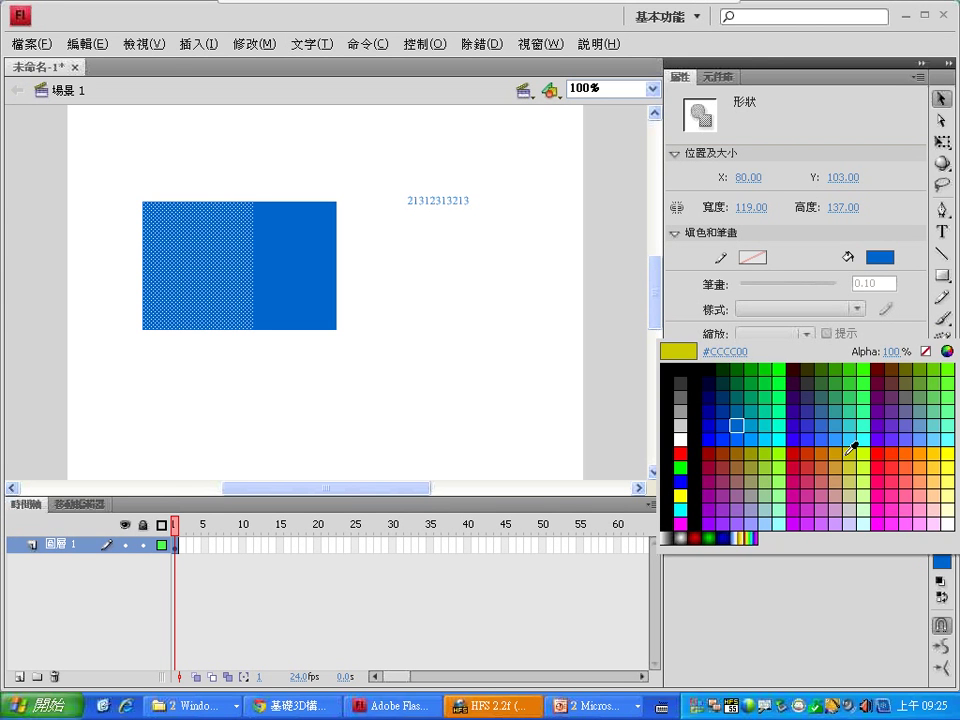
left_click(845, 446)
left_click(366, 253)
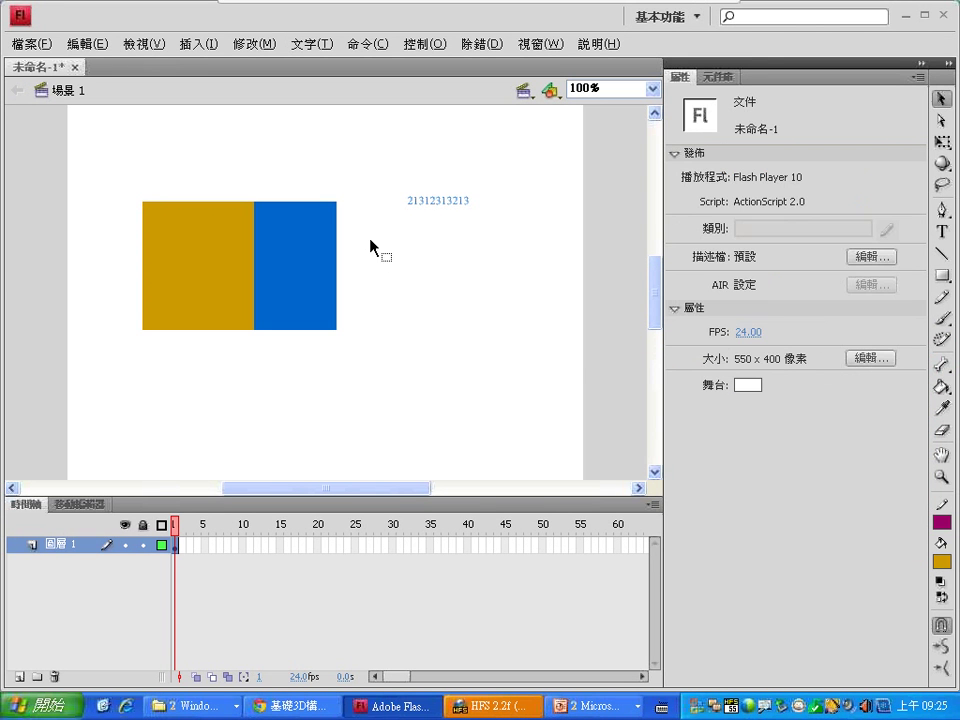
Draw a second rectangle with the gold fill and magenta stroke, about 160 × 125 px, below the text.
left_click(943, 276)
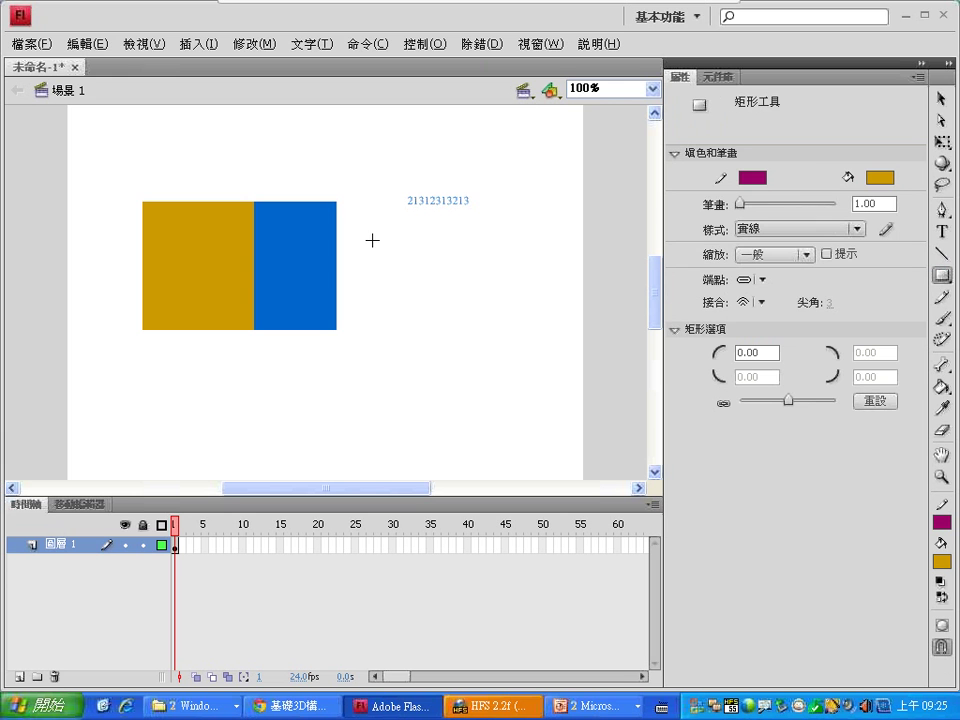
mouse_move(380, 241)
left_mouse_down()
mouse_move(482, 334)
mouse_move(530, 357)
left_mouse_up()
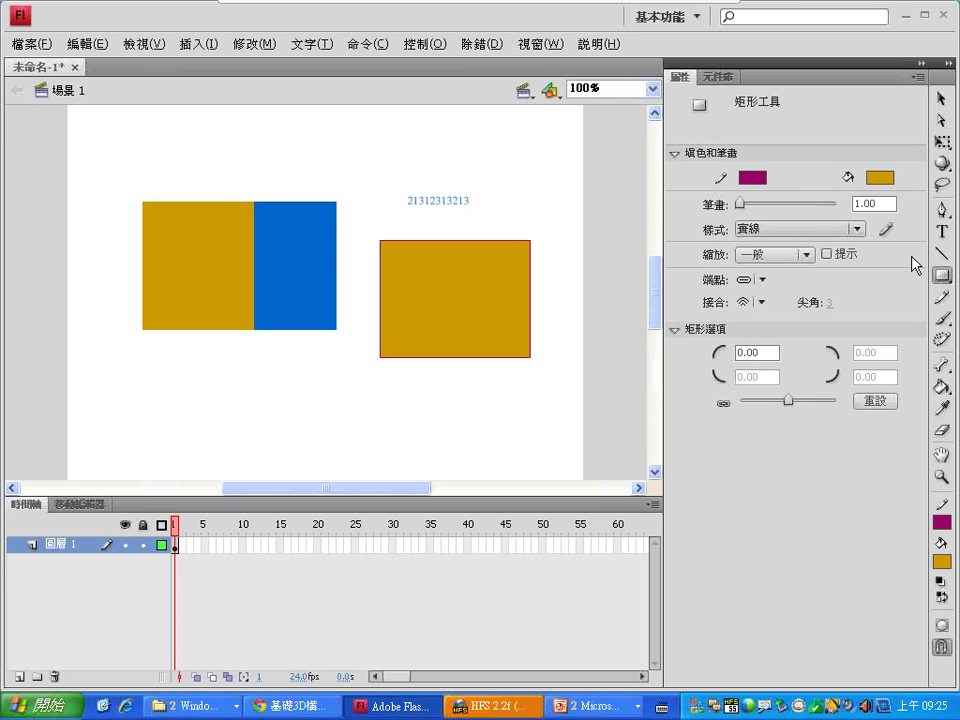
left_click(942, 98)
Try moving only the second rectangle's fill out of its outline, down to the left, and undo the move.
left_click(464, 284)
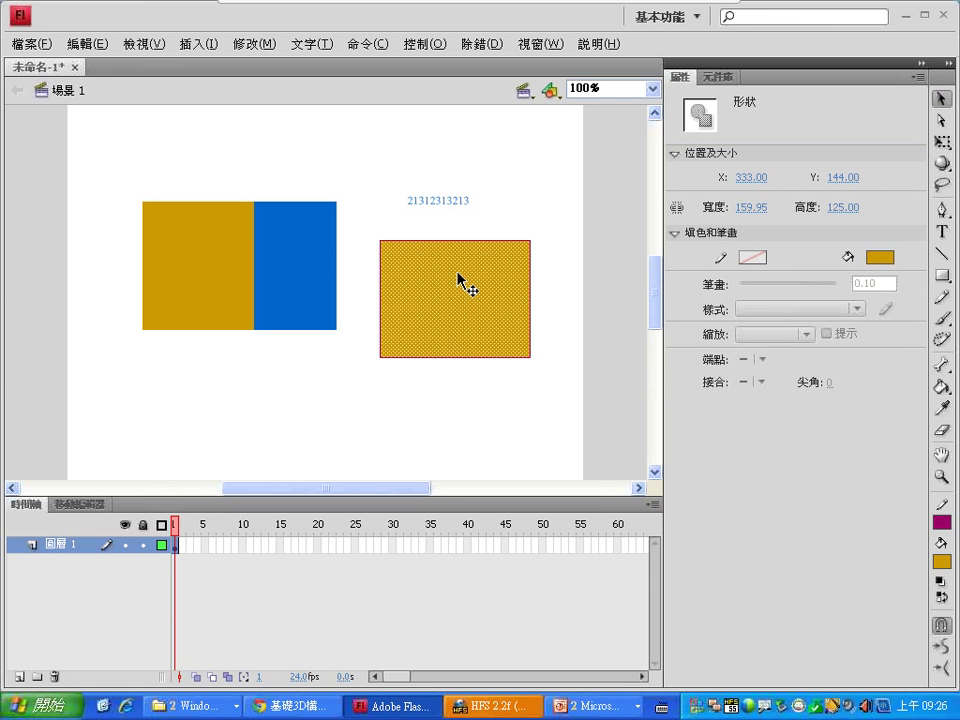
left_click_drag(461, 284, 275, 388)
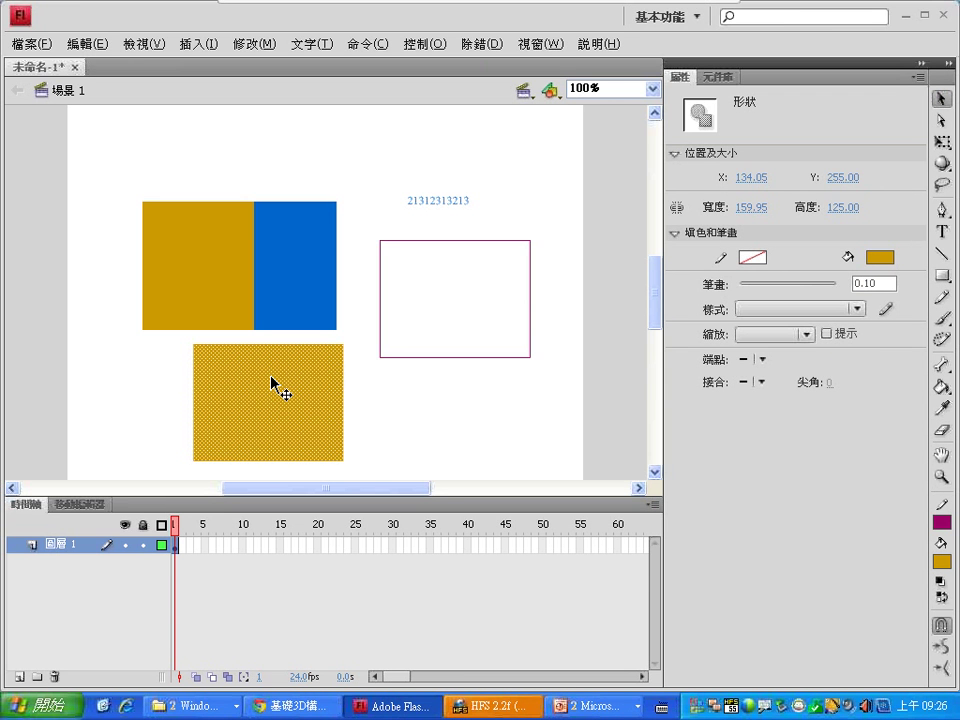
key("ctrl+z")
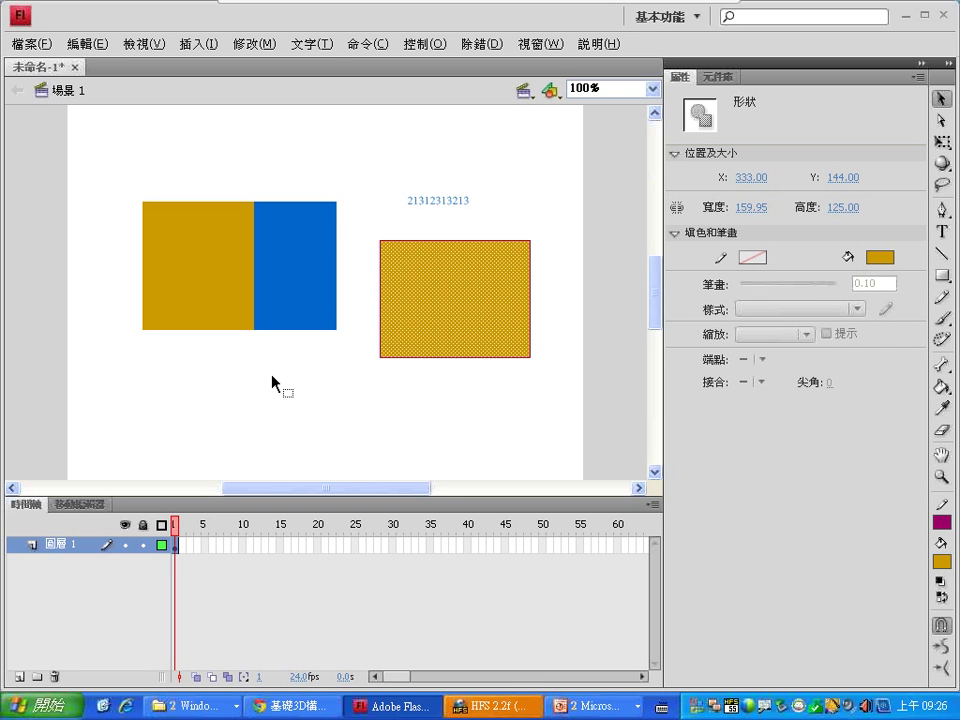
Bend the top edge of the outlined gold rectangle upward into a shallow arc.
left_click(376, 222)
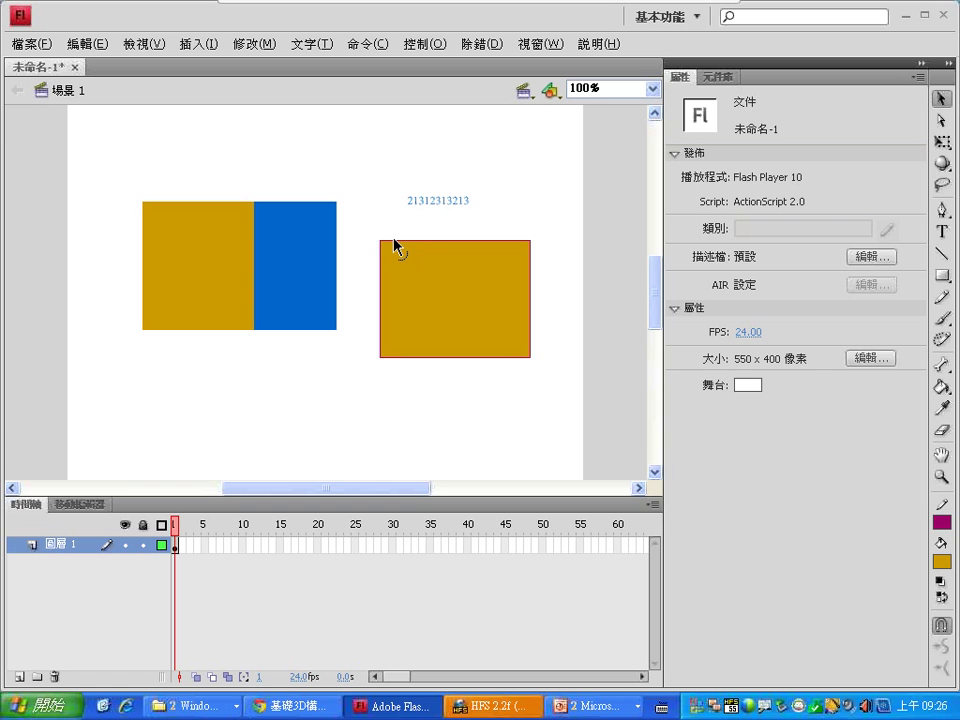
left_click_drag(396, 242, 398, 220)
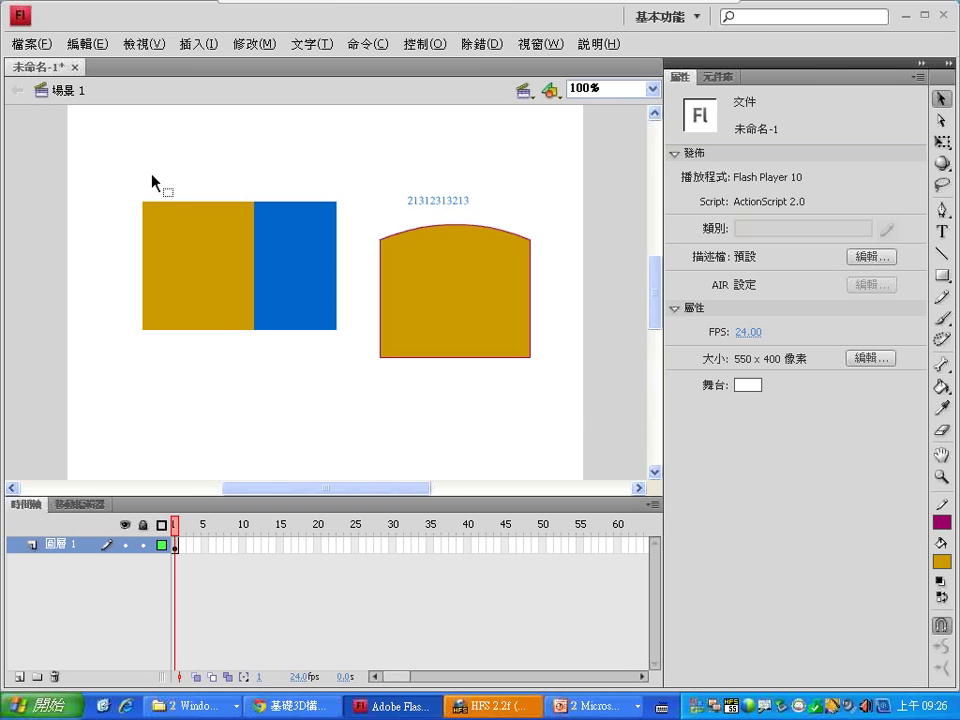
Delete all artwork from the stage and draw a gold ellipse with a magenta outline left of the stage's centre.
left_click_drag(107, 171, 590, 423)
key("Delete")
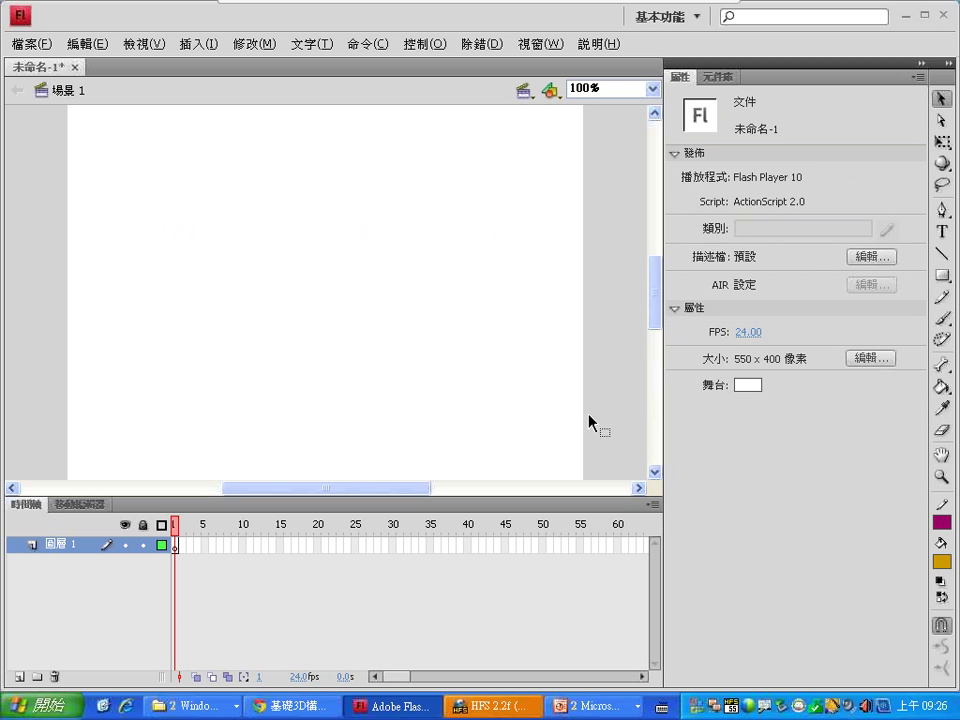
left_click(942, 275)
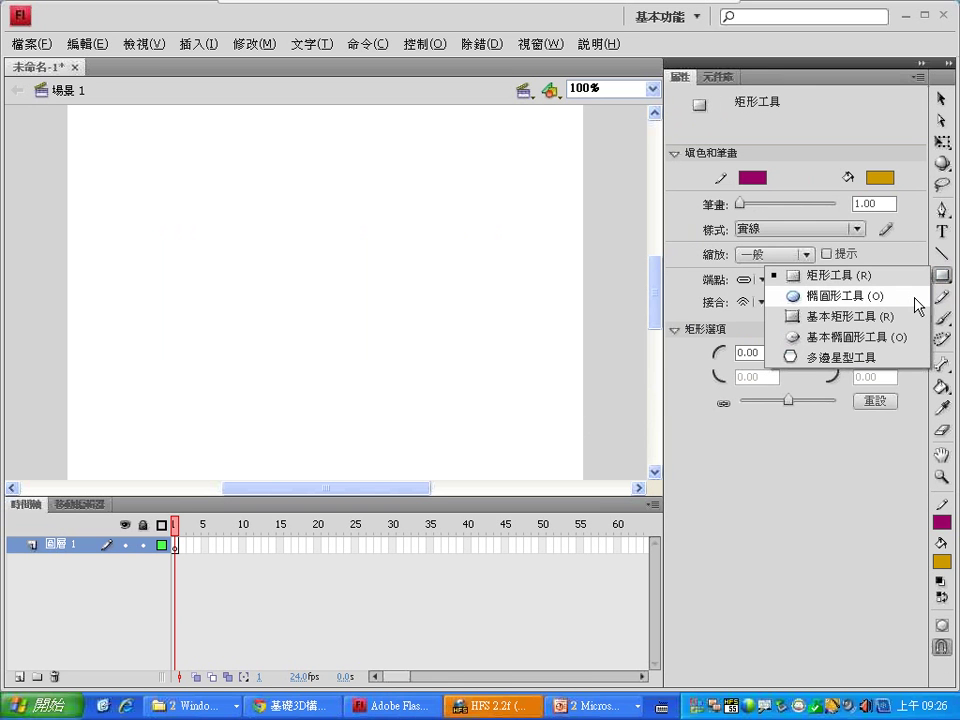
left_click(906, 306)
mouse_move(178, 226)
left_mouse_down()
mouse_move(379, 374)
mouse_move(361, 377)
left_mouse_up()
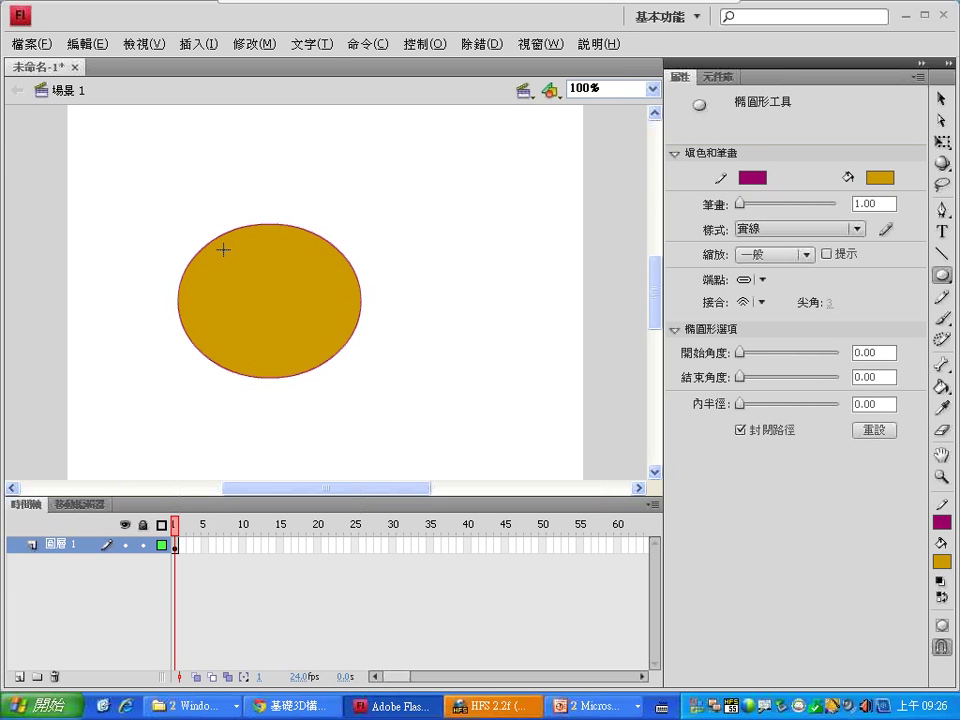
Reshape the ellipse with the Selection tool by pushing its upper-left and lower-left edges inward.
left_click(942, 100)
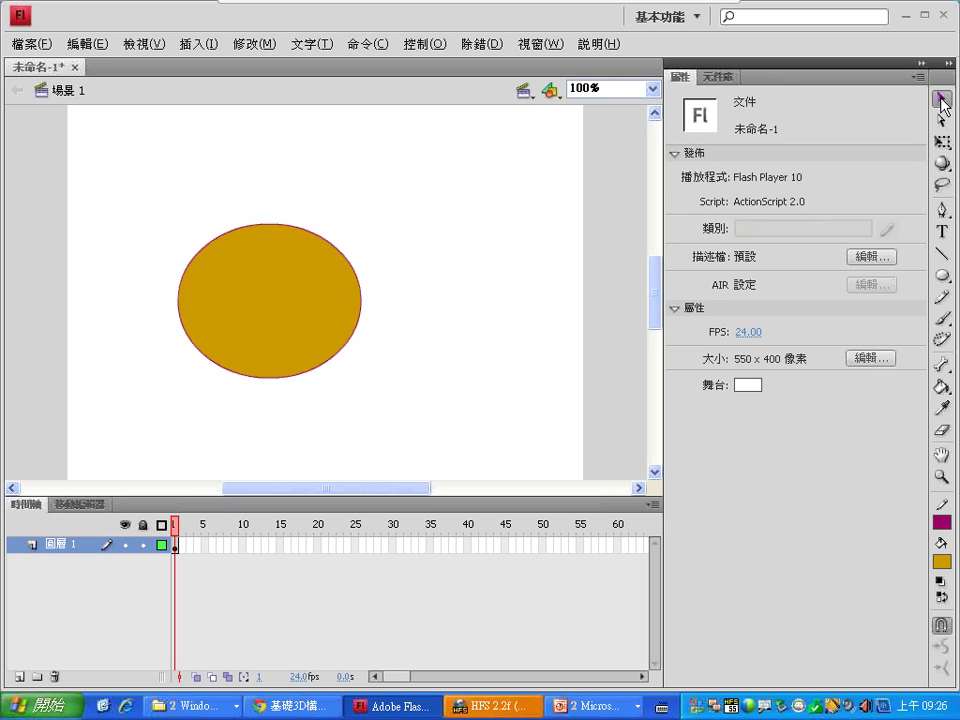
left_click_drag(204, 245, 258, 245)
mouse_move(188, 326)
left_mouse_down()
mouse_move(208, 324)
mouse_move(195, 322)
left_mouse_up()
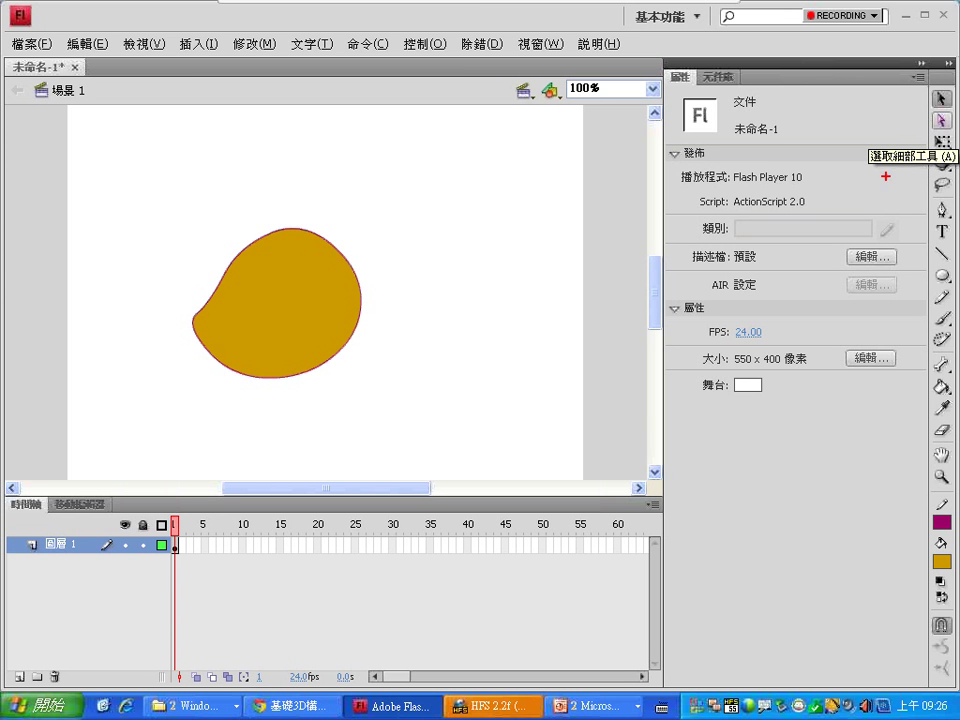
Show the shape's anchor points with the Subselection tool and move the upper-left anchor outward to the left.
mouse_move(910, 91)
left_mouse_down()
mouse_move(918, 128)
mouse_move(958, 130)
mouse_move(921, 86)
left_mouse_up()
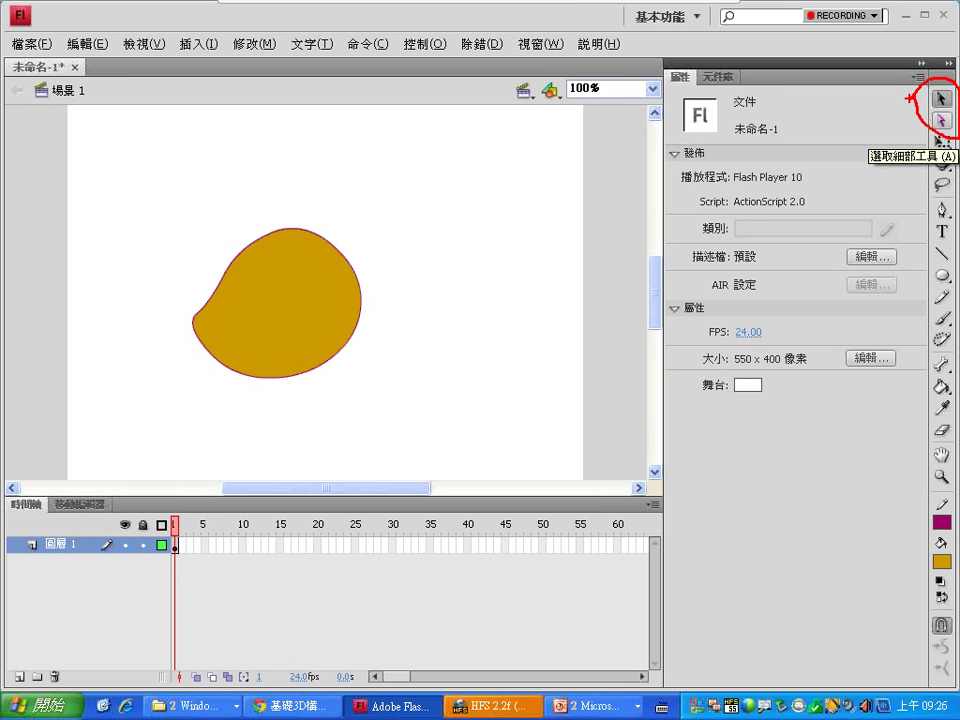
left_click(939, 122)
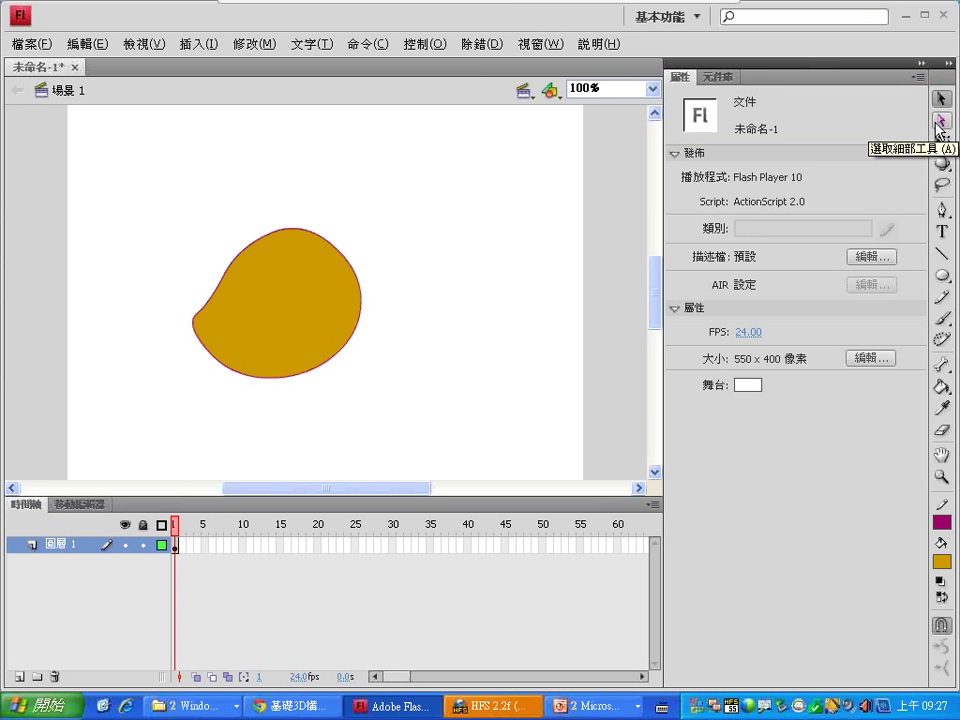
left_click(242, 263)
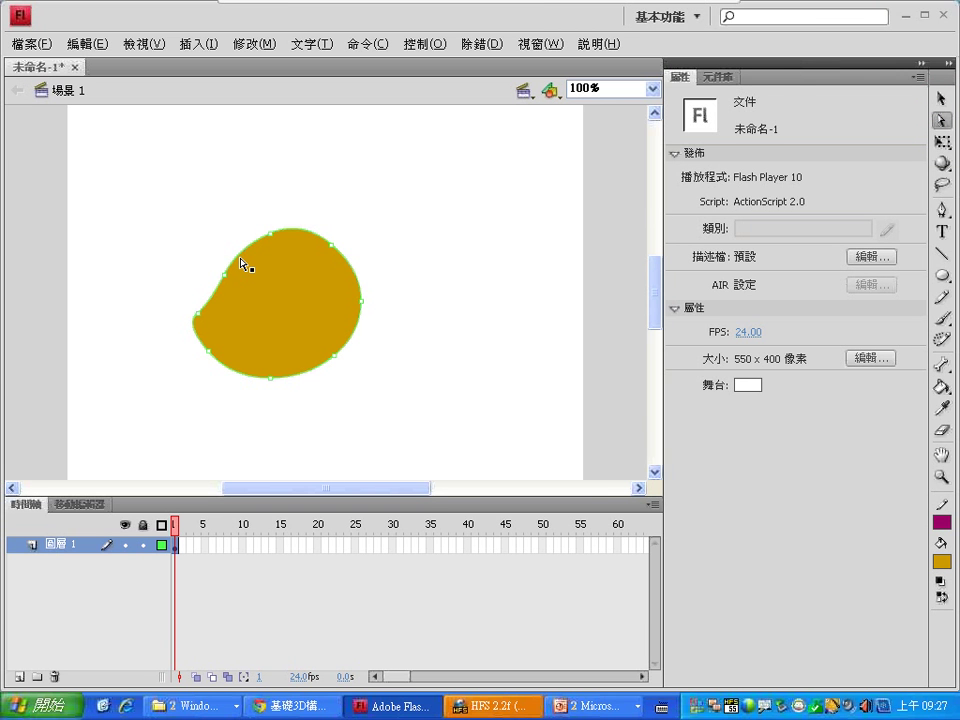
left_click_drag(242, 263, 206, 255)
Select the anchor on the shape's right edge and tilt its direction handles at 200% zoom to recurve that edge.
left_click(284, 273)
left_click(345, 279)
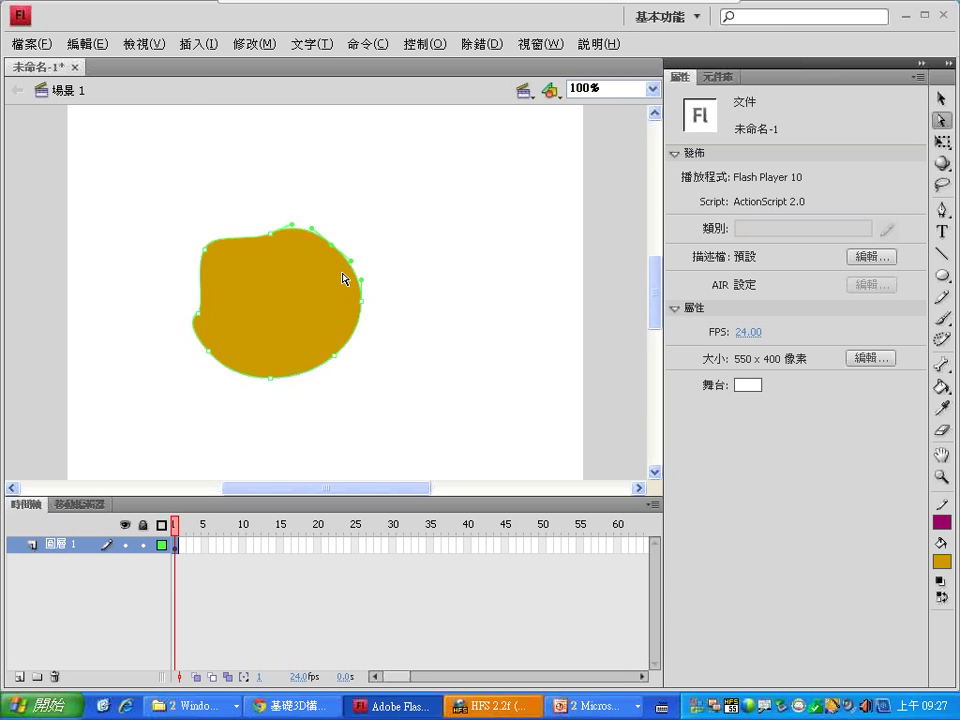
left_click(364, 315)
left_click(362, 313)
left_click(362, 301)
left_click(653, 89)
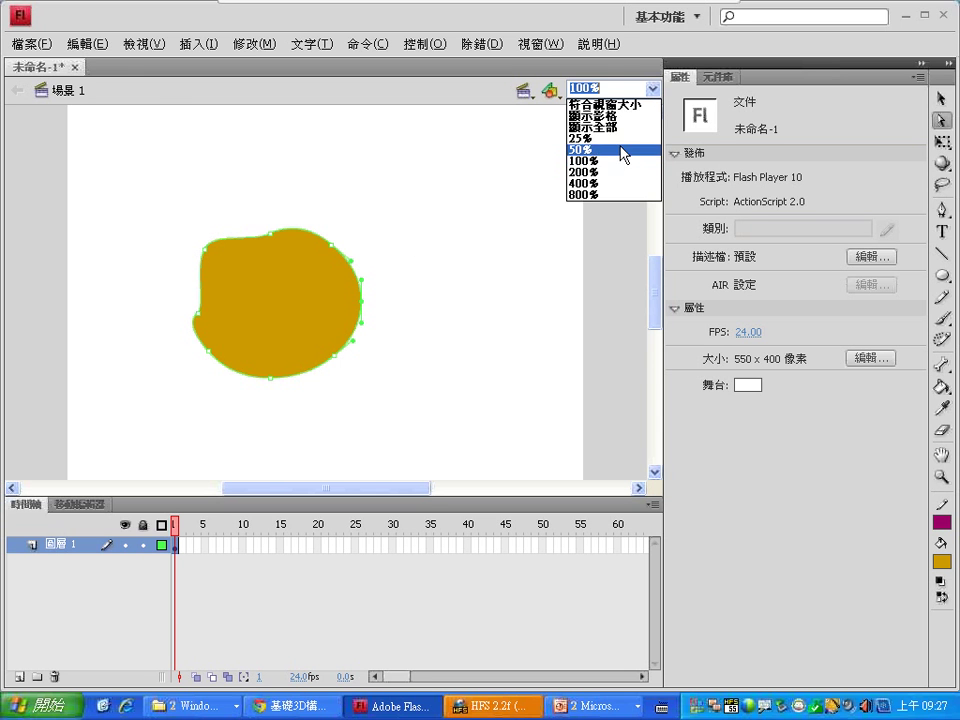
left_click(621, 174)
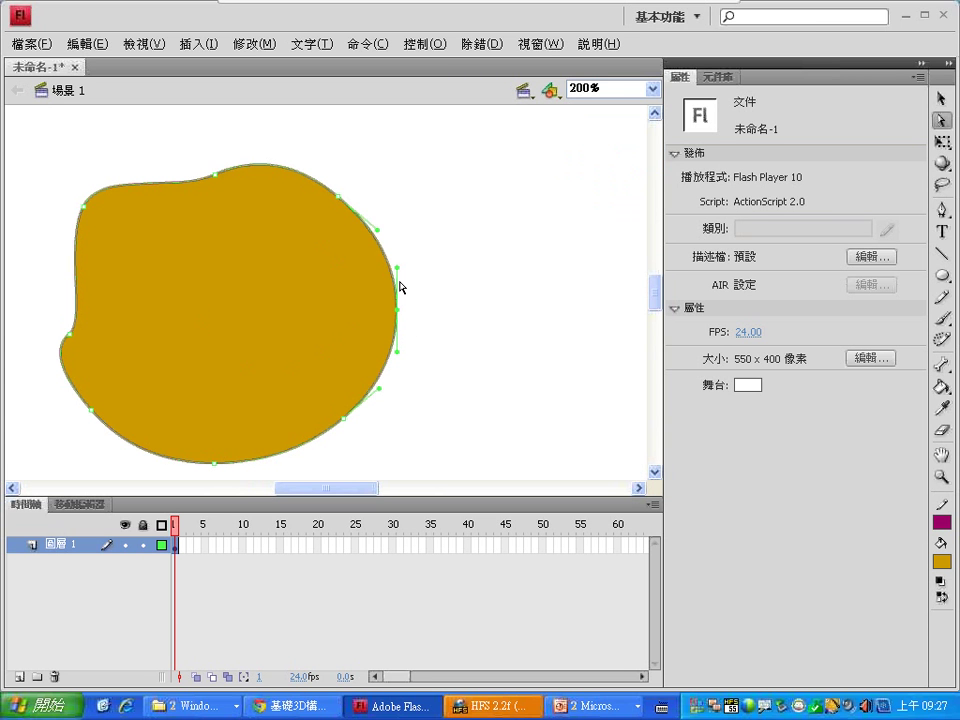
left_click_drag(398, 269, 441, 242)
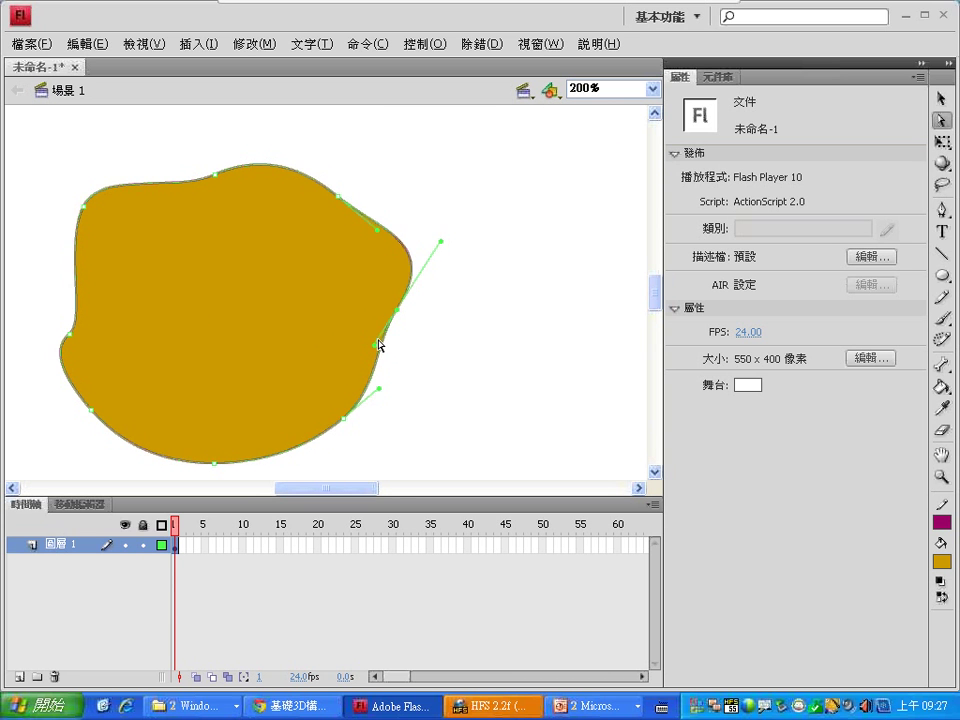
left_click_drag(377, 348, 355, 347)
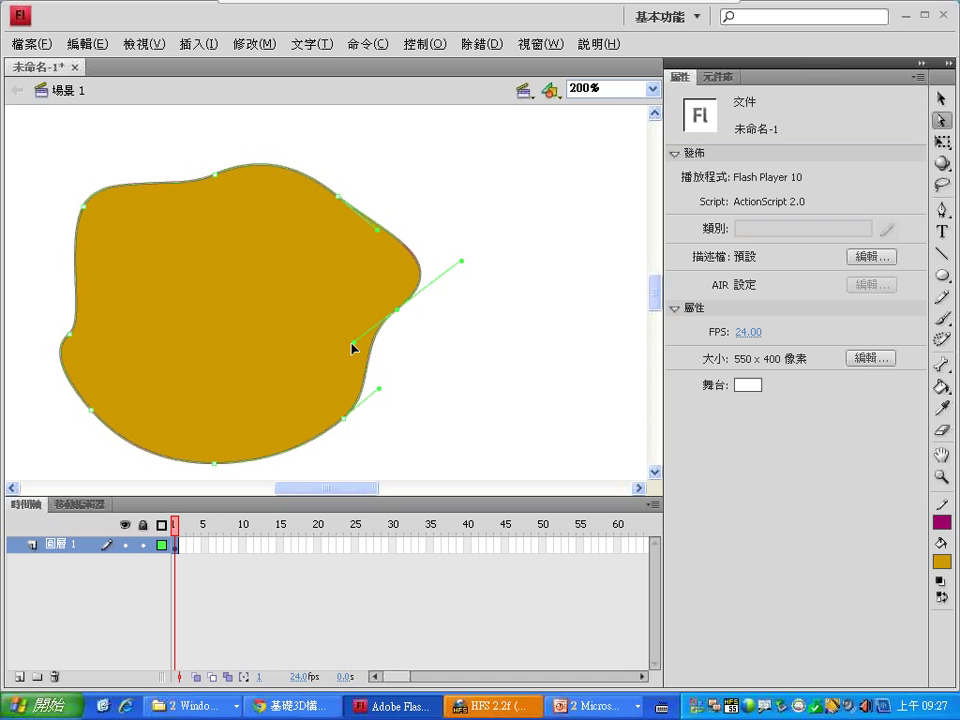
left_click_drag(354, 348, 387, 357)
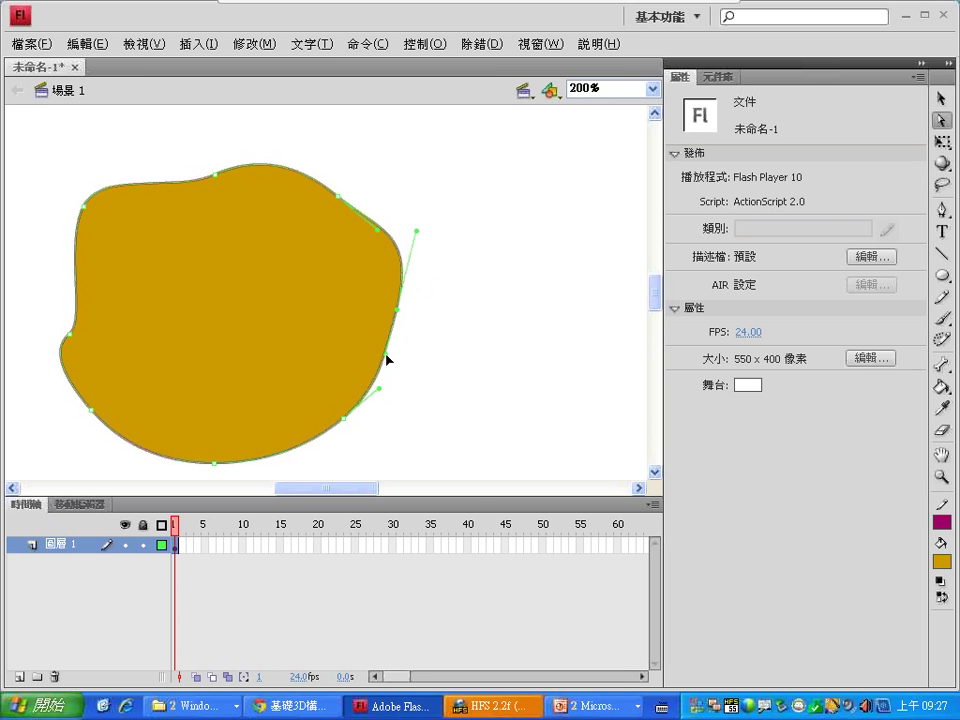
Bend the shape's upper-right outline slightly upward with the Selection tool and pull its right edge outward into a bulge.
left_click(942, 119)
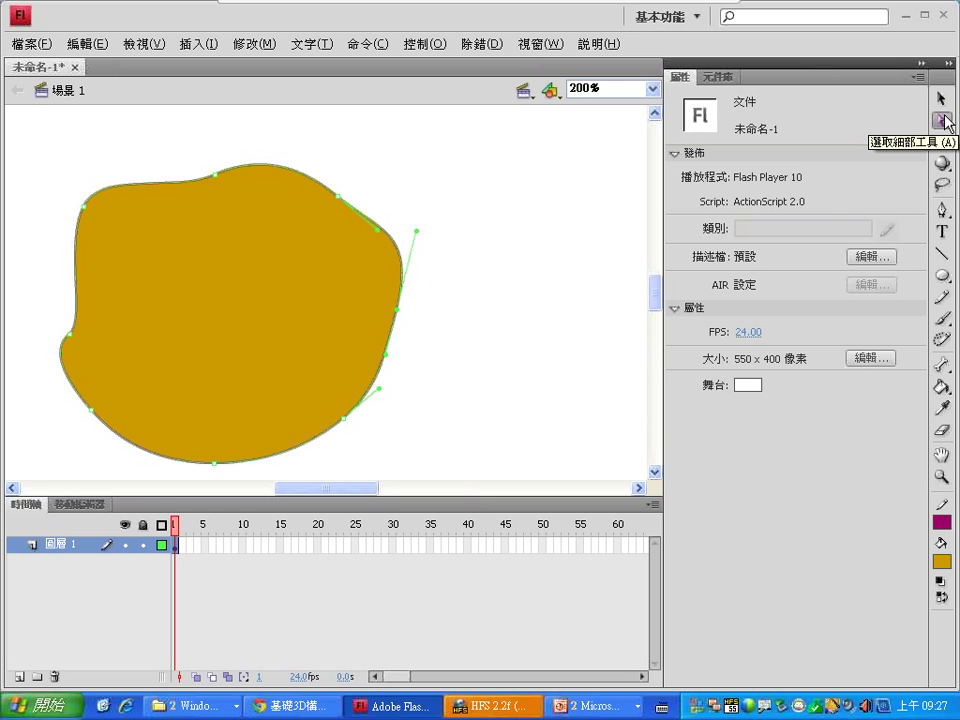
left_click(942, 99)
left_click_drag(373, 221, 372, 210)
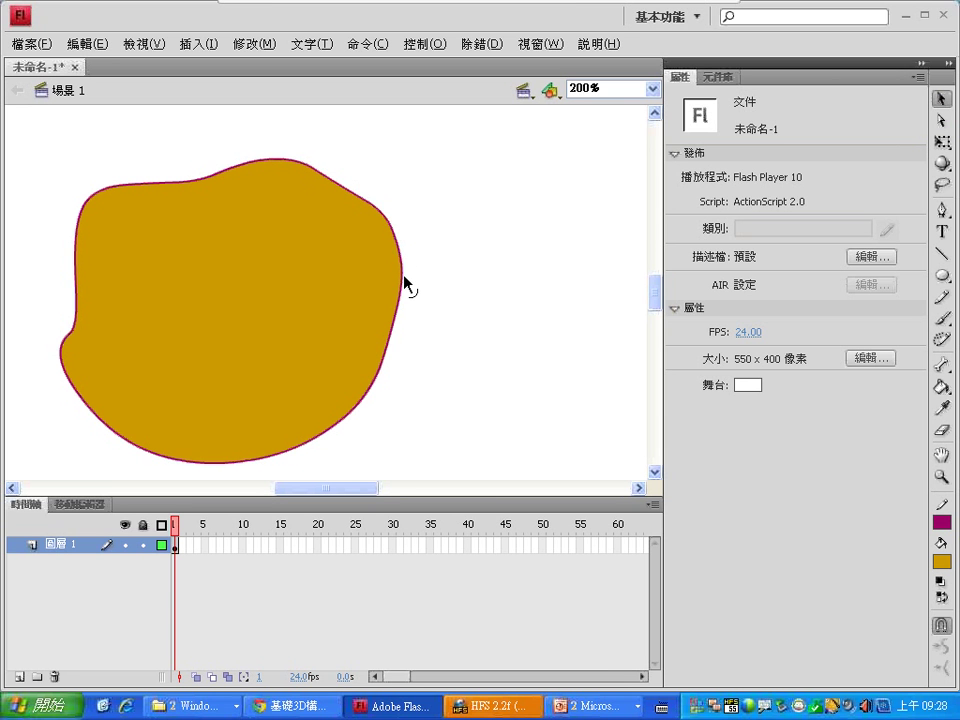
left_click_drag(404, 283, 425, 287)
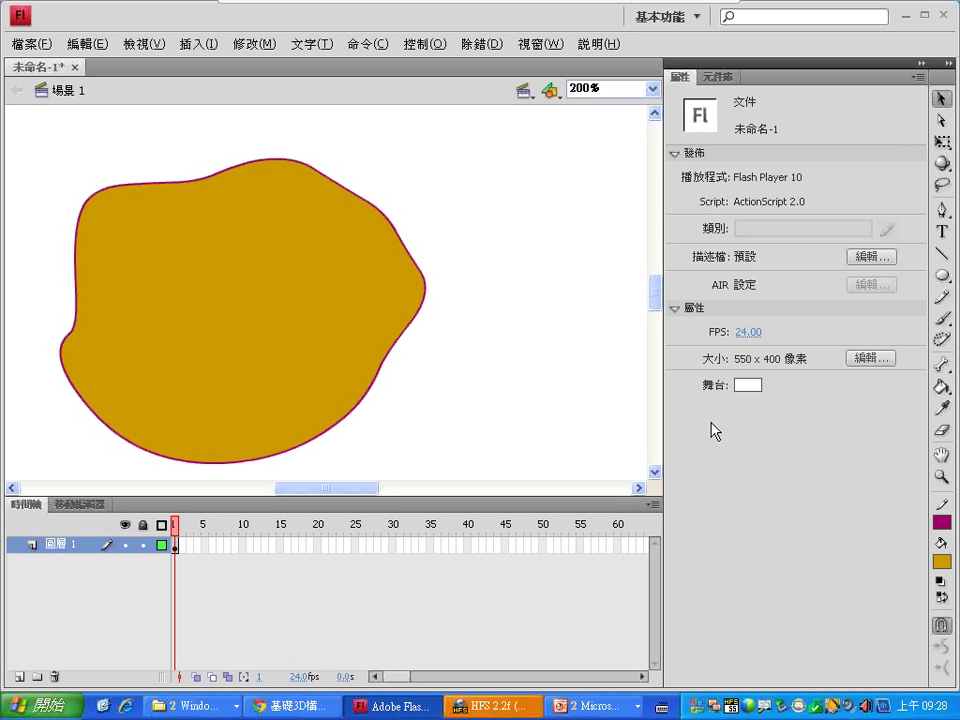
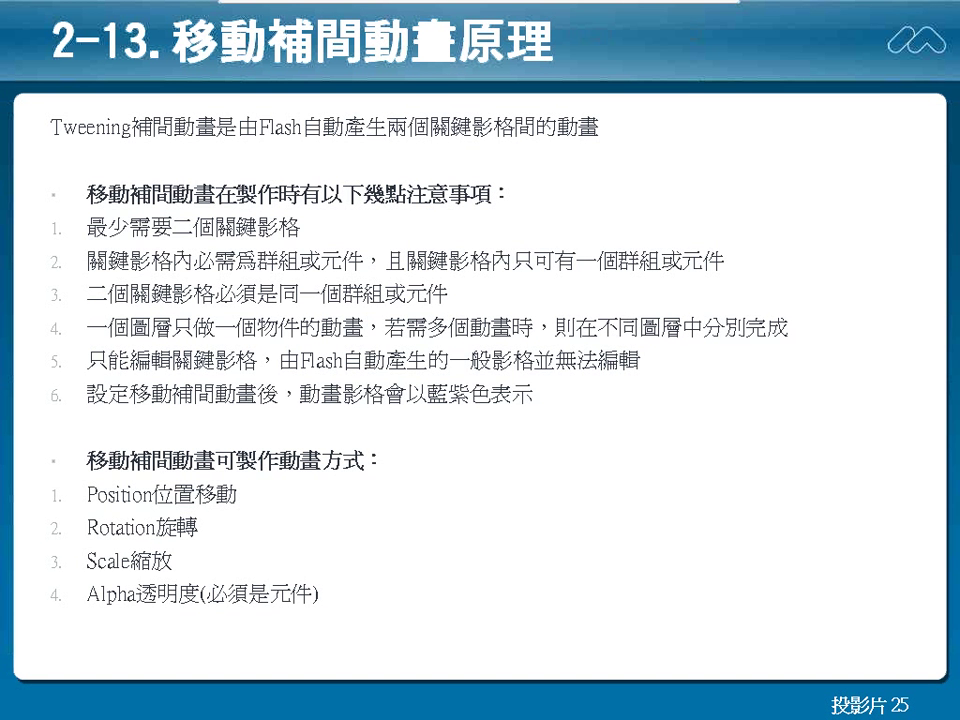
Advance the slide show past the crab movement slide to the opening animation slide, 2-14 part two.
key("Page_Down")
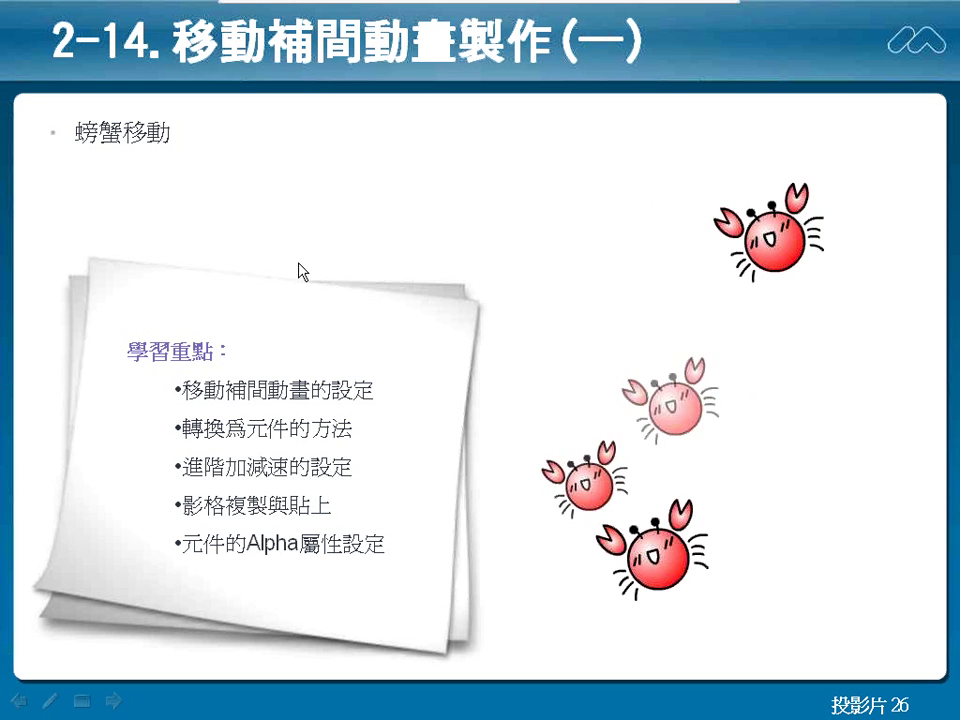
key("Right")
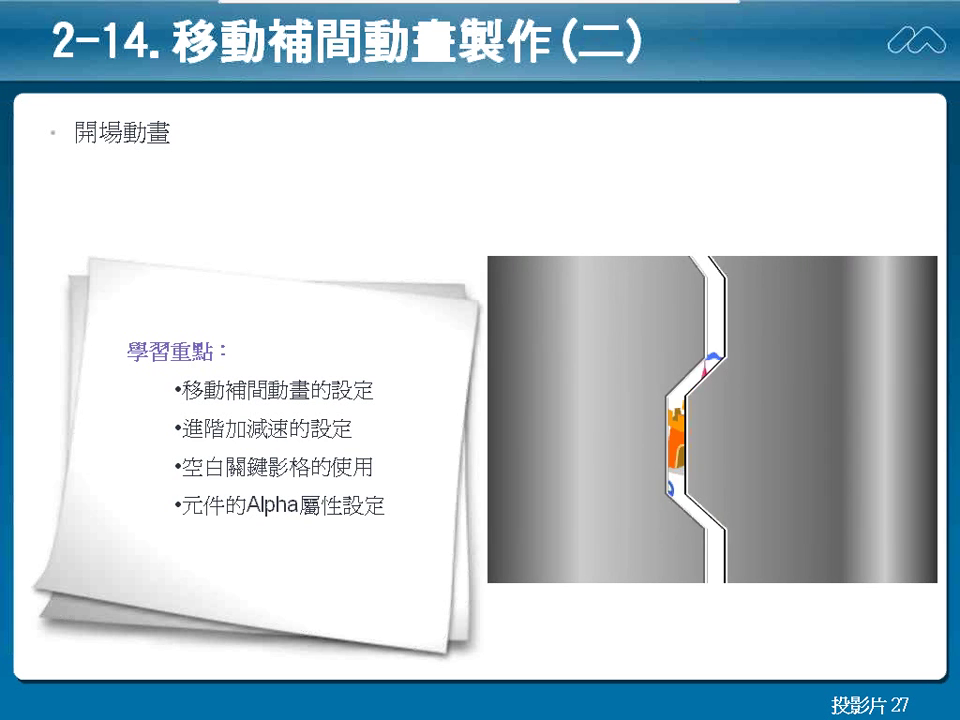
Switch to the Flash研習資料 folder window, open Lesson3\移動補間動畫 and maximize the window.
key("alt+Tab")
key("alt+Tab")
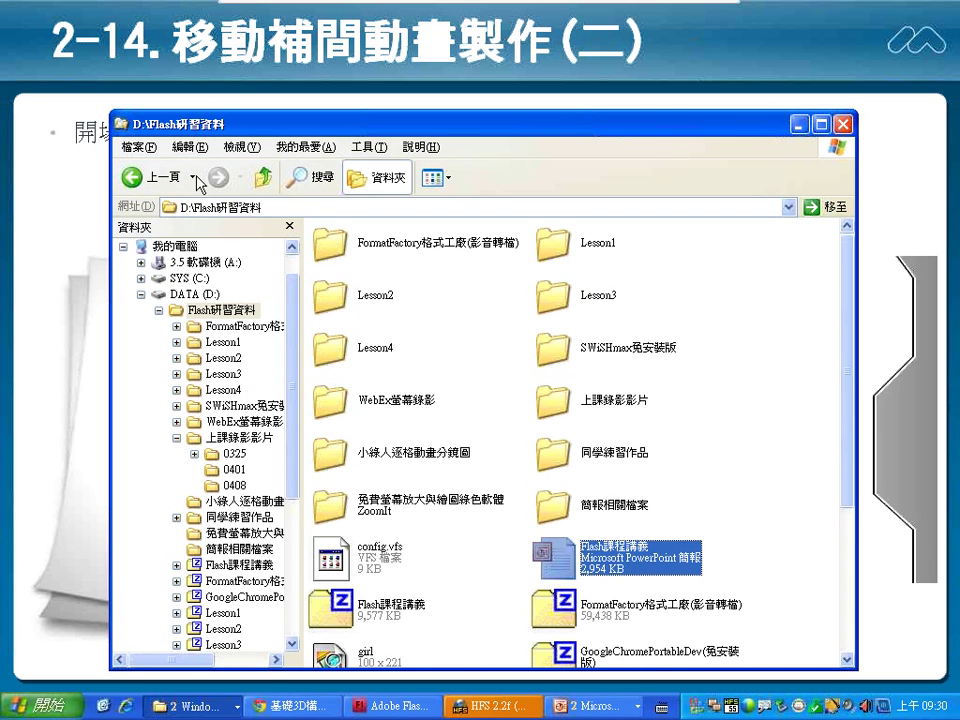
left_click(572, 298)
double_click(571, 298)
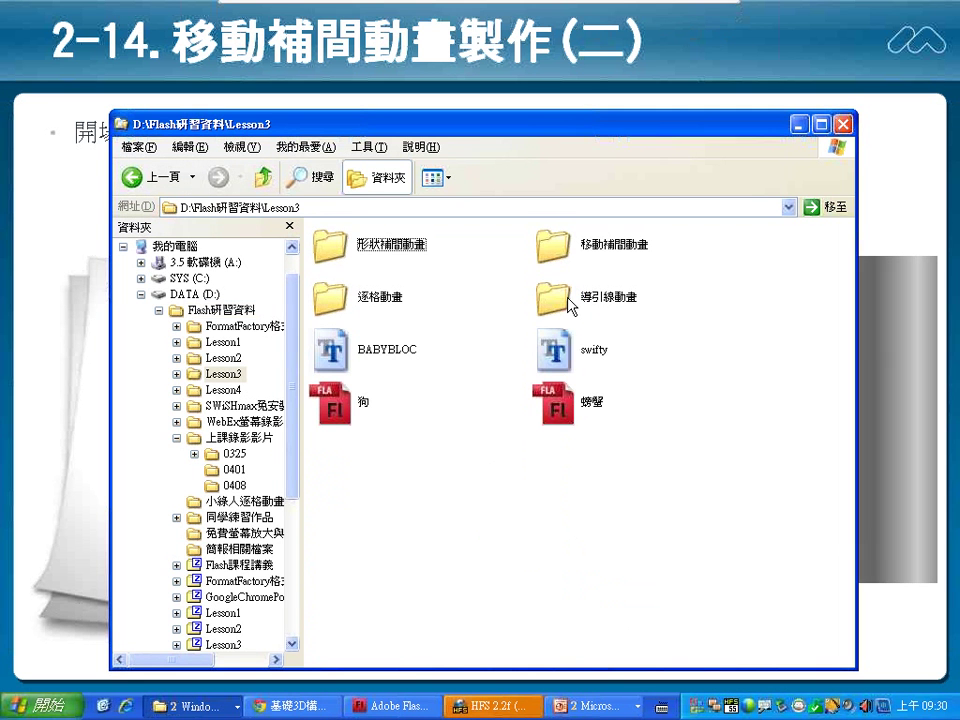
left_click(558, 250)
double_click(557, 250)
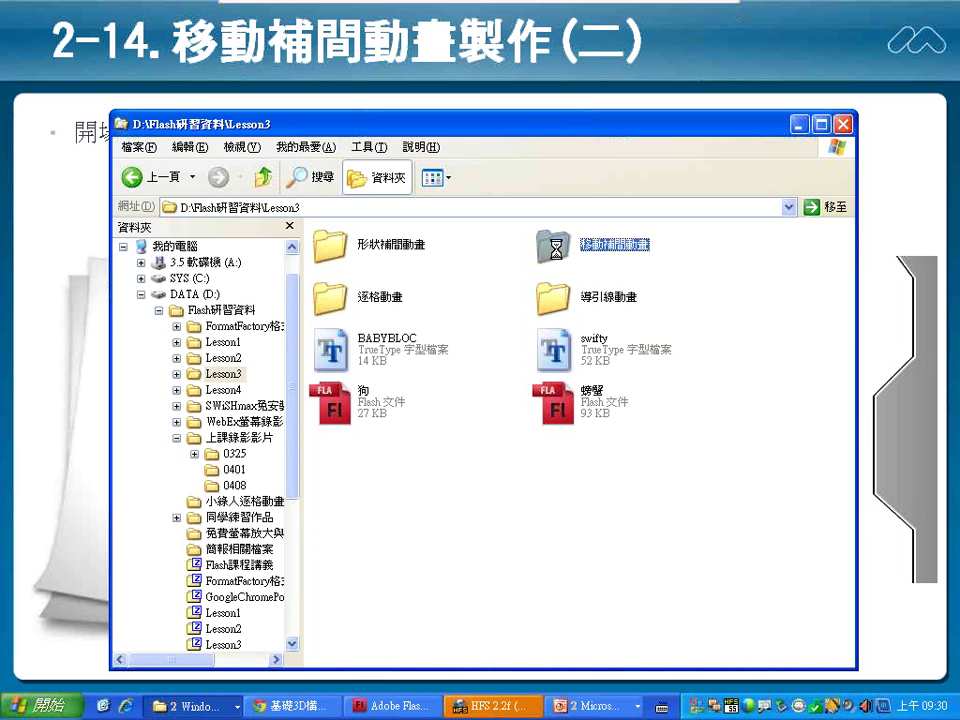
double_click(597, 128)
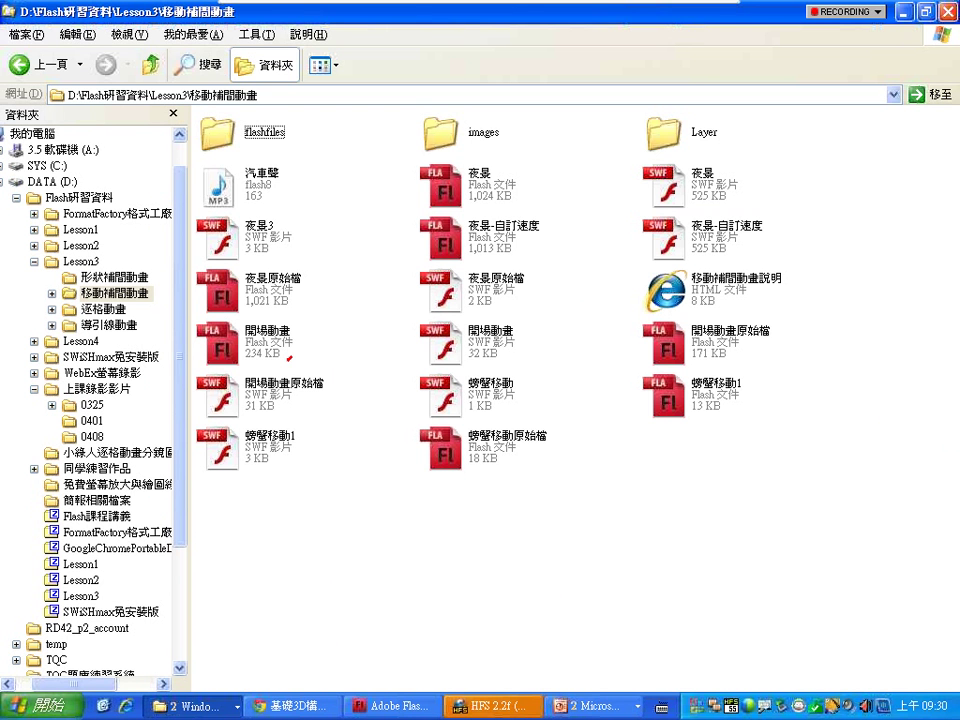
mouse_move(234, 370)
left_mouse_down()
mouse_move(292, 356)
mouse_move(196, 350)
mouse_move(305, 350)
mouse_move(290, 325)
left_mouse_up()
mouse_move(475, 321)
left_mouse_down()
mouse_move(410, 370)
mouse_move(522, 326)
left_mouse_up()
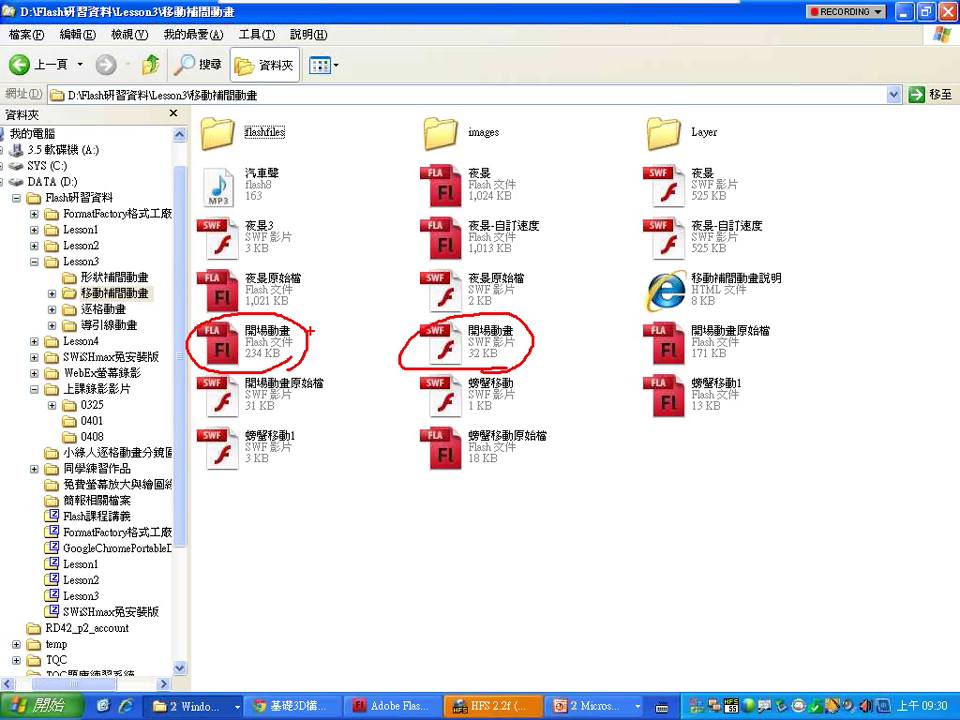
left_click_drag(321, 338, 345, 316)
mouse_move(730, 322)
left_mouse_down()
mouse_move(690, 371)
mouse_move(775, 365)
left_mouse_up()
left_click_drag(808, 326, 801, 348)
mouse_move(688, 337)
left_mouse_down()
mouse_move(700, 366)
mouse_move(732, 334)
left_mouse_up()
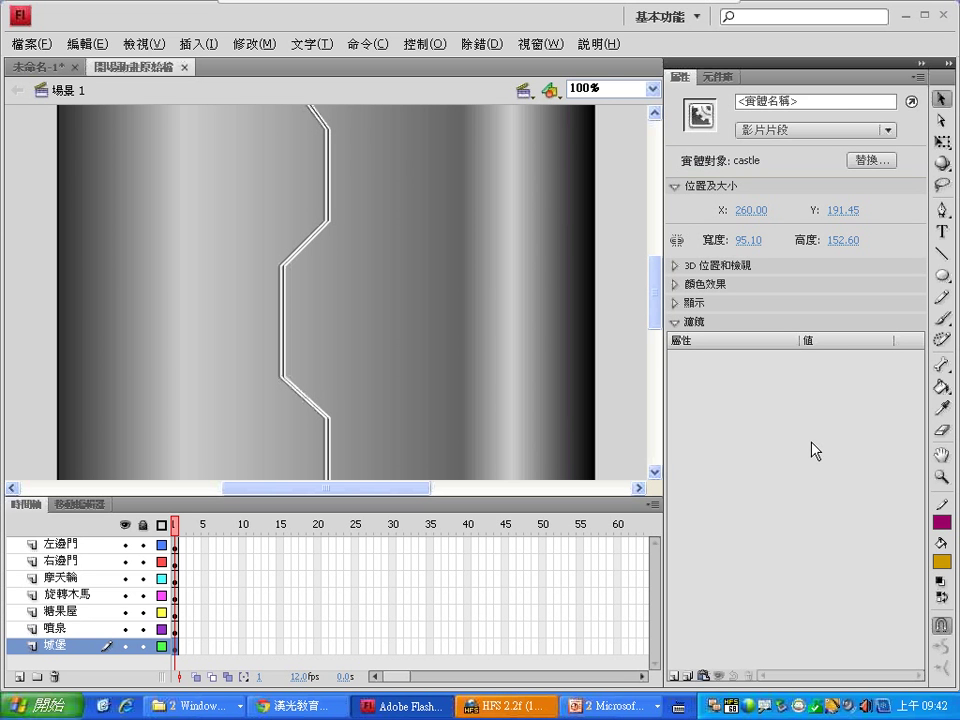
Preview the castle and Door_Left symbols in the document's library and enlarge the preview area.
left_click(713, 78)
left_click(716, 198)
left_click(724, 216)
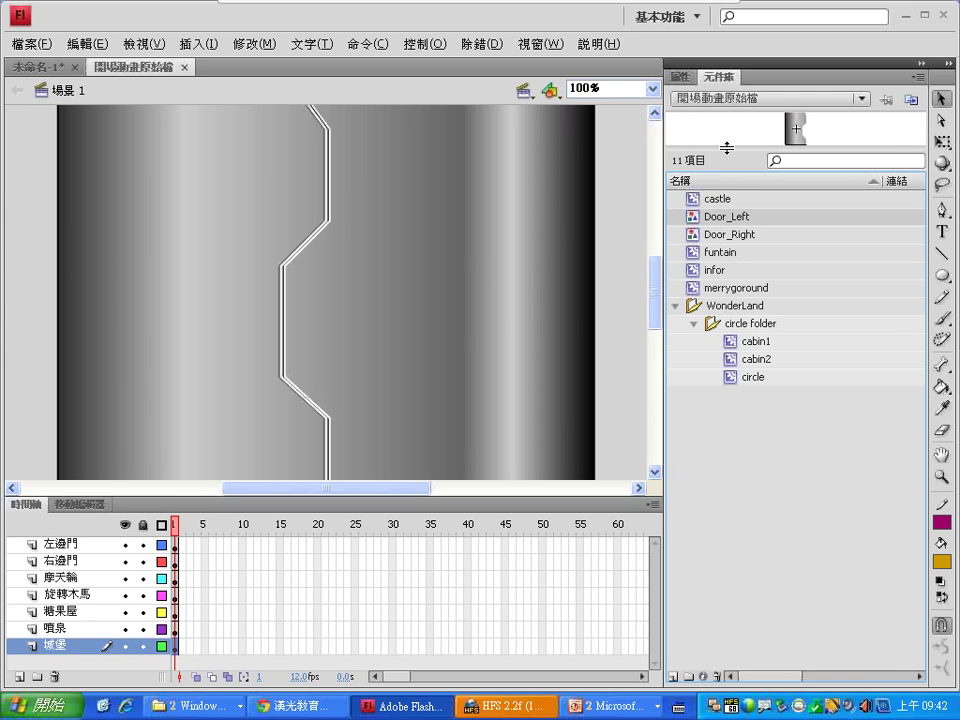
left_click_drag(726, 150, 728, 224)
left_click(212, 577)
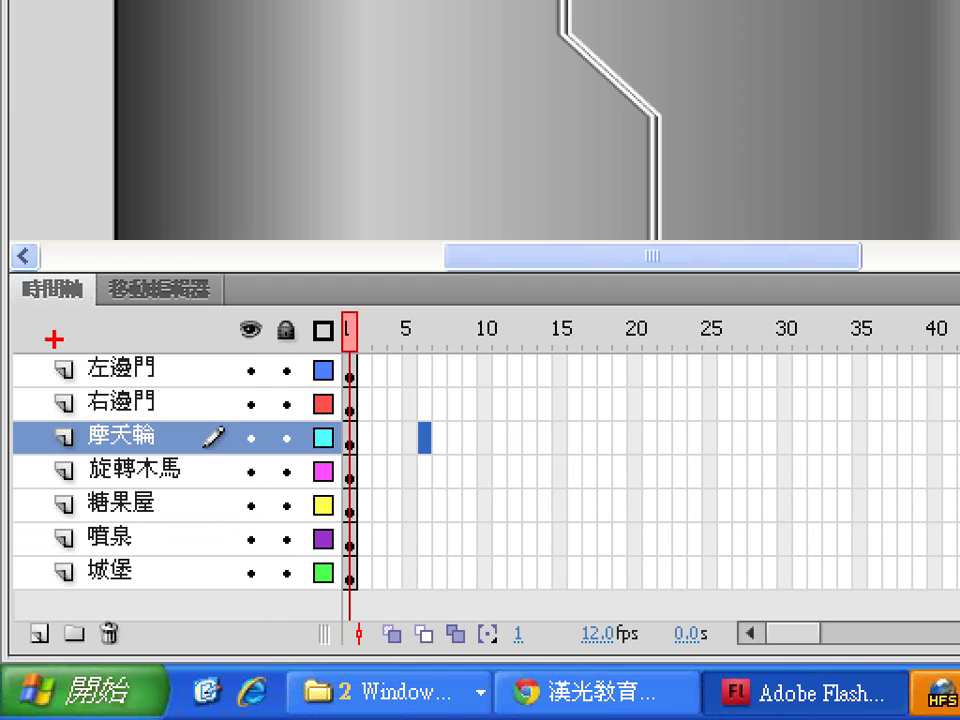
left_click_drag(44, 441, 46, 494)
left_click_drag(62, 410, 59, 606)
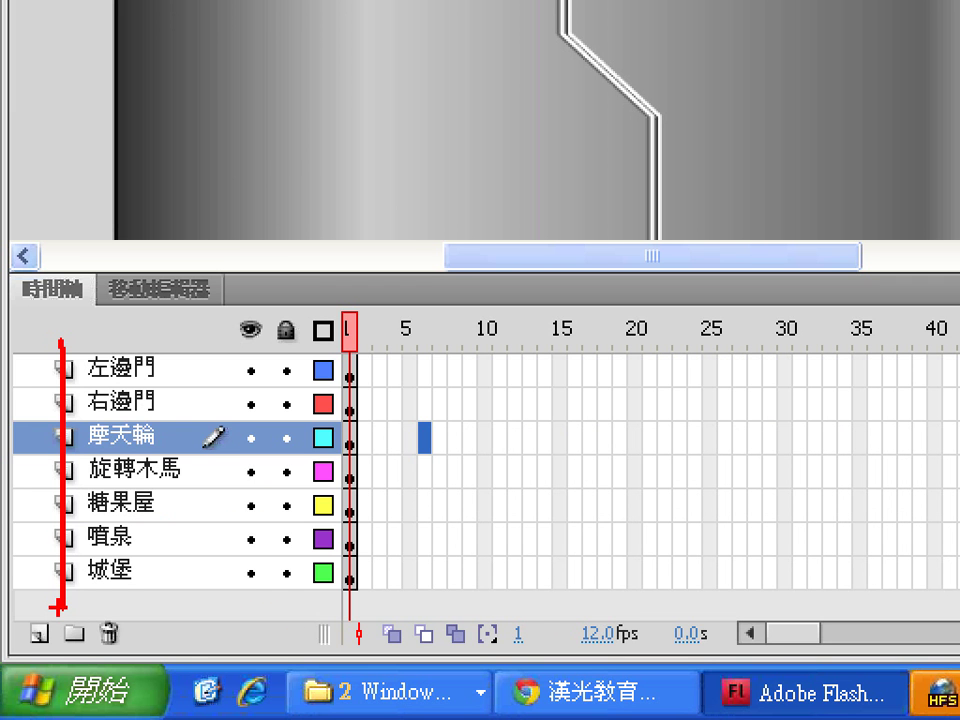
left_click_drag(64, 316, 82, 610)
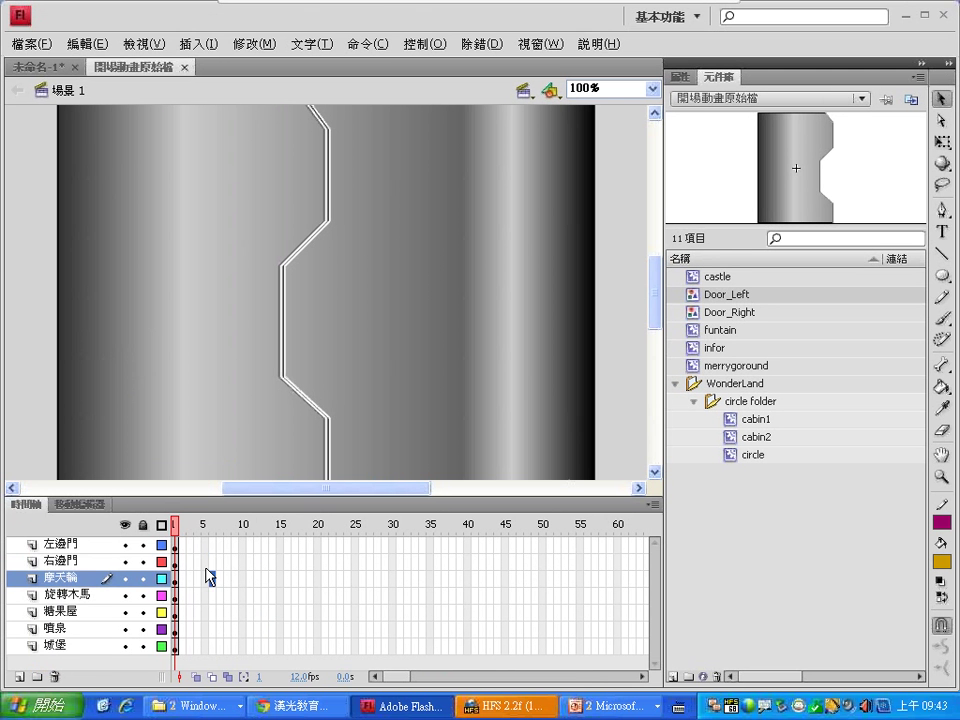
Open the names of the 城堡 and 左邊門 layers for editing.
left_click(62, 645)
double_click(62, 645)
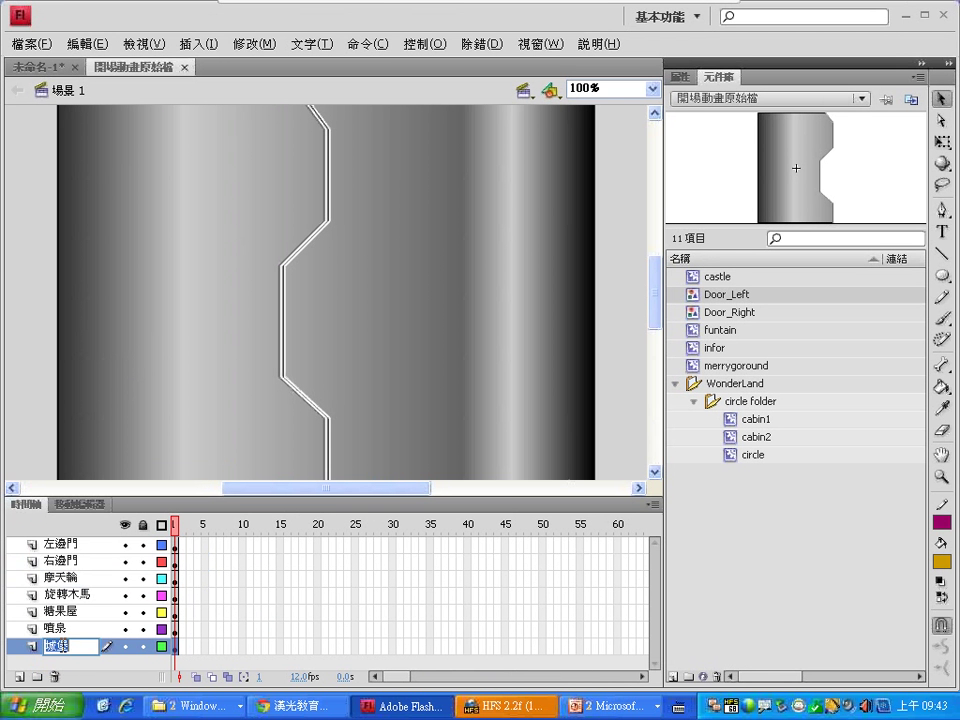
left_click(60, 545)
double_click(58, 546)
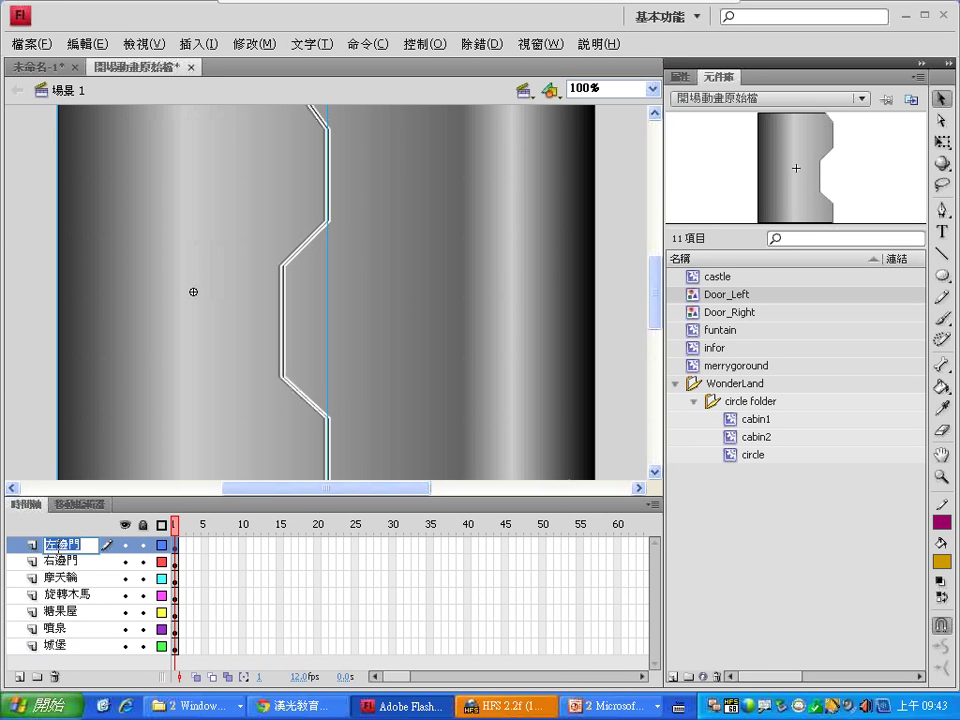
left_click(197, 545)
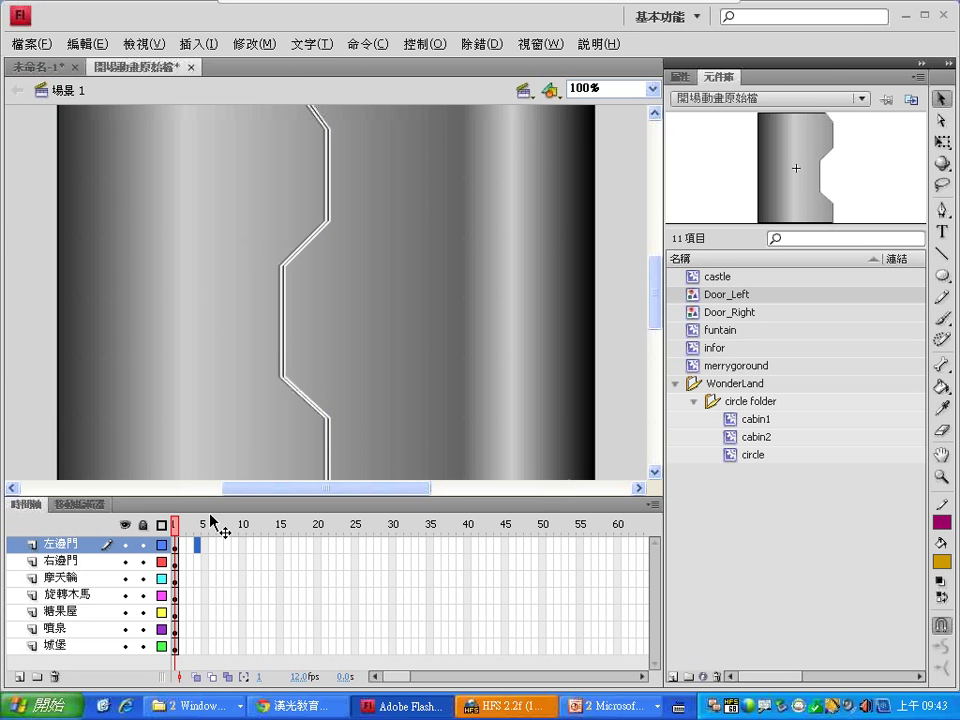
Lock the 摩天輪, 旋轉木馬, 糖果屋, 噴泉 and 城堡 layers.
left_click(142, 578)
left_click(142, 595)
left_click(142, 612)
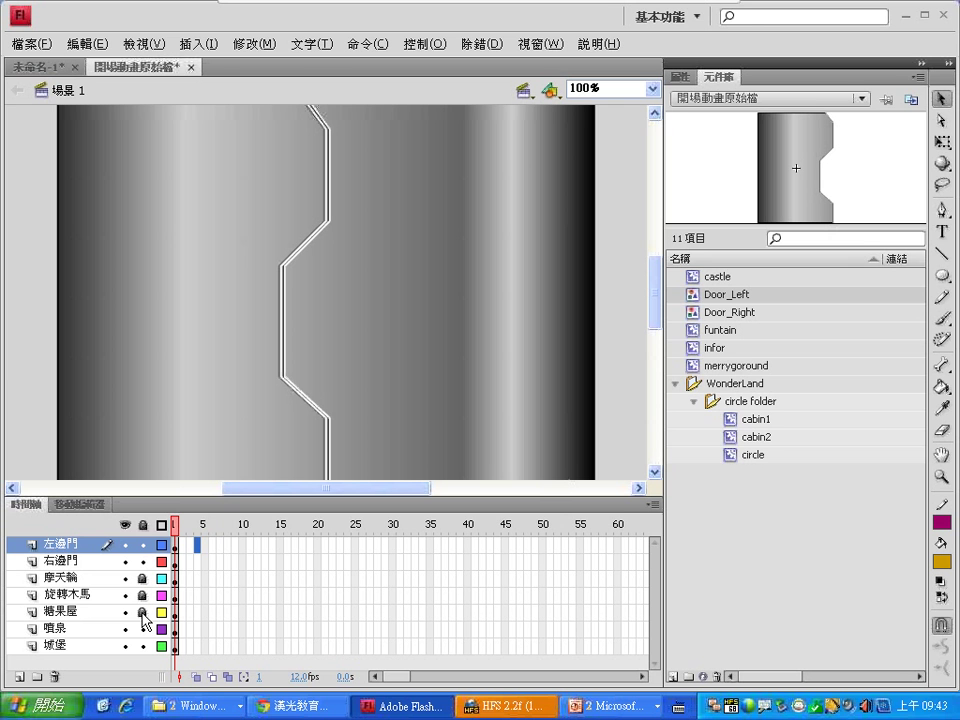
left_click(142, 629)
left_click(142, 646)
Insert keyframes at frame 40 on the 左邊門 and 右邊門 layers.
left_click(469, 548)
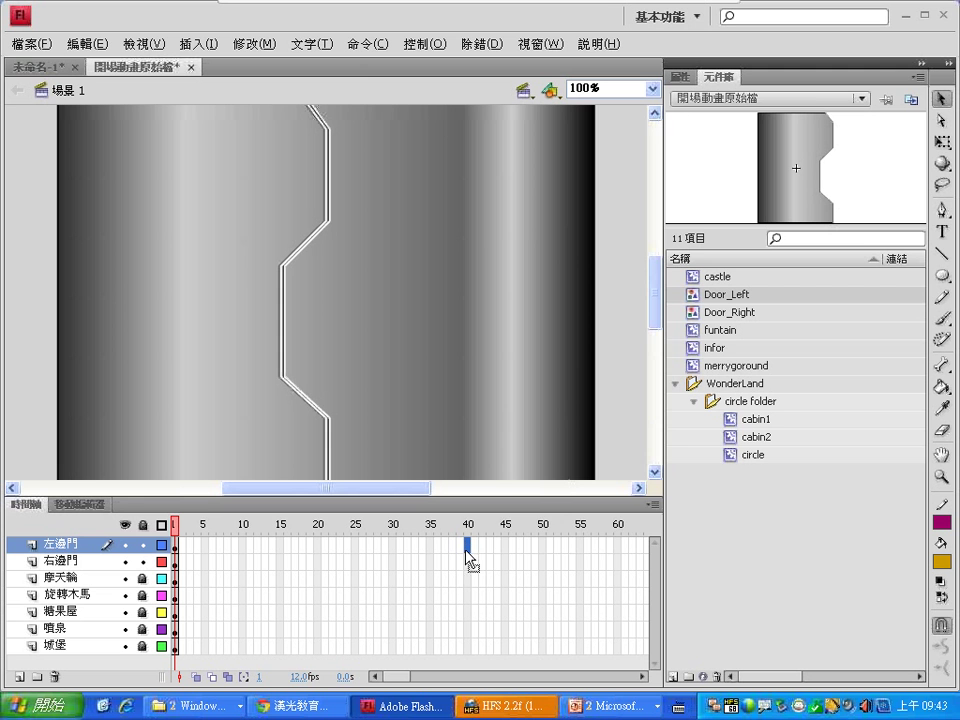
right_click(469, 550)
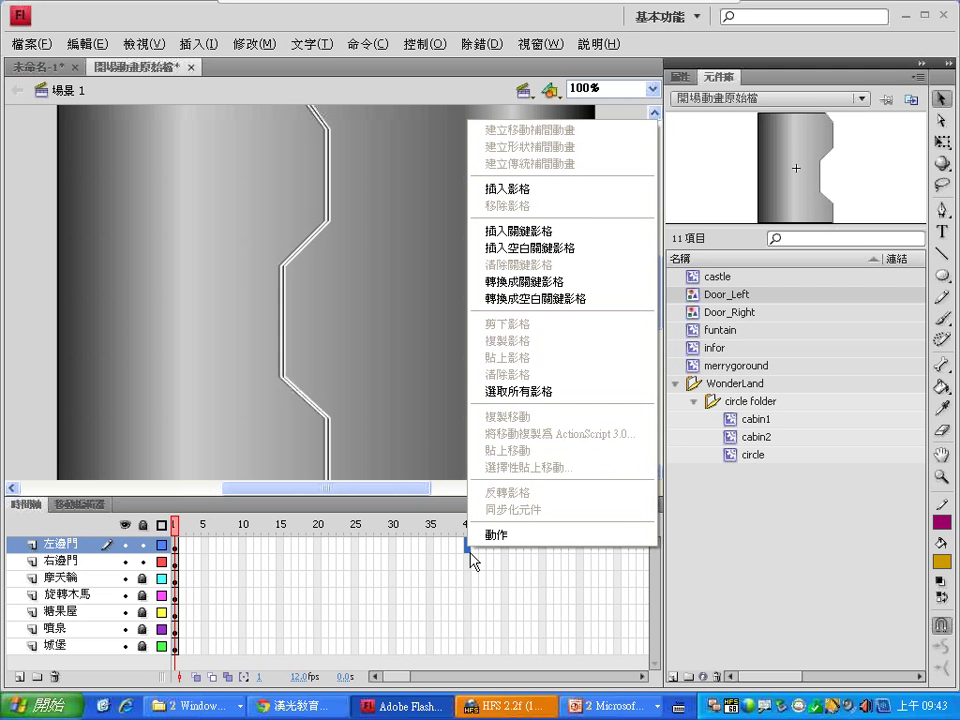
left_click(596, 240)
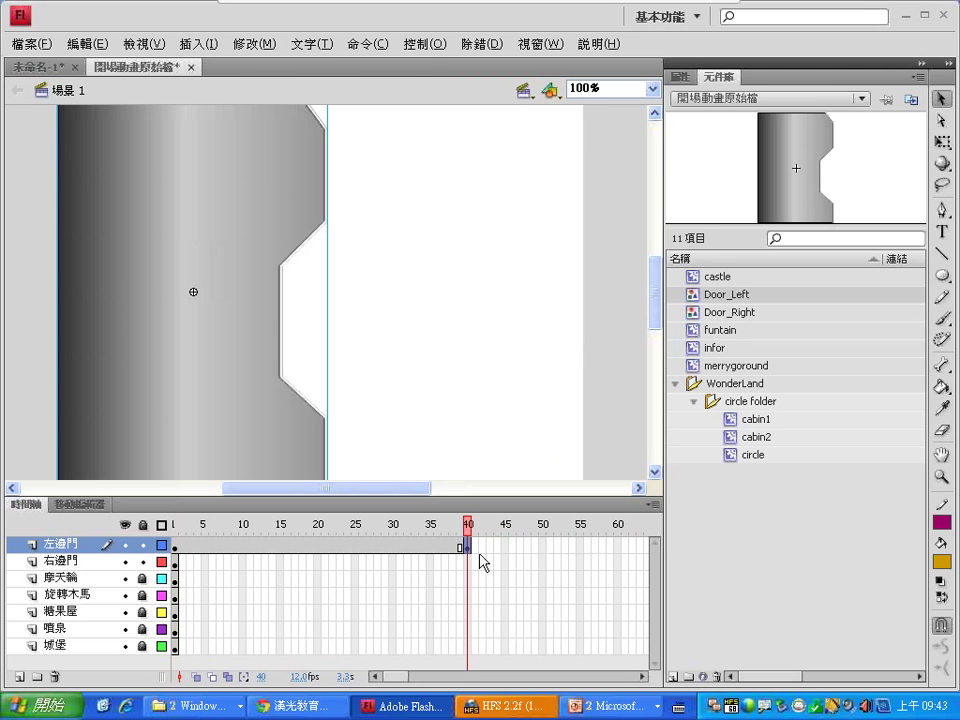
right_click(469, 563)
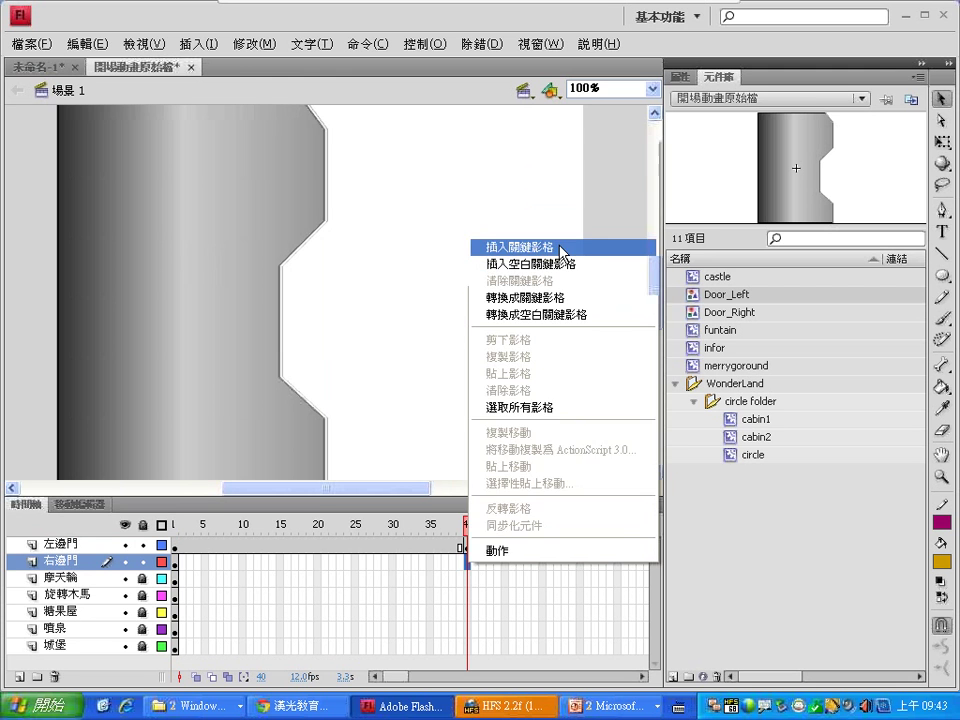
left_click(560, 246)
Extend the 摩天輪, 旋轉木馬, 糖果屋, 噴泉 and 城堡 layers with regular frames up to frame 40.
left_click_drag(469, 580, 472, 650)
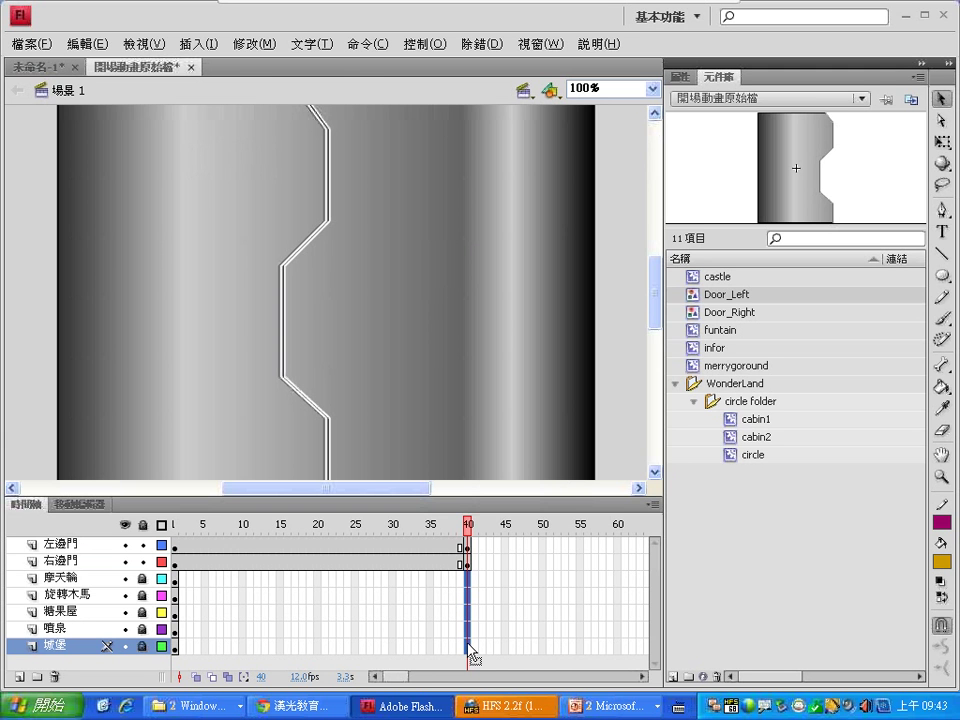
right_click(468, 648)
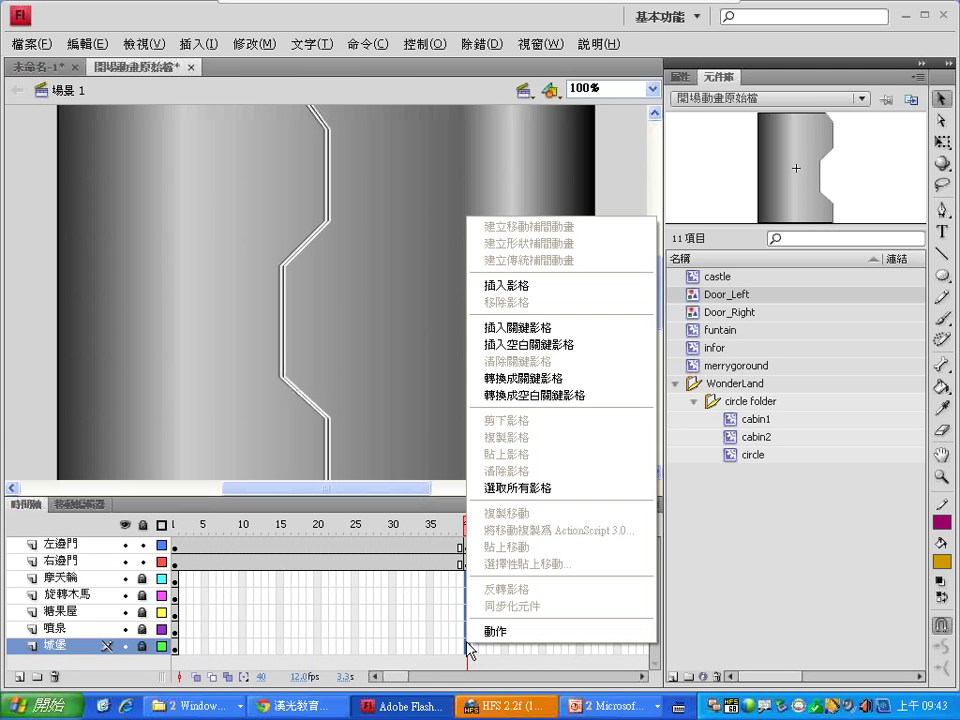
left_click(528, 287)
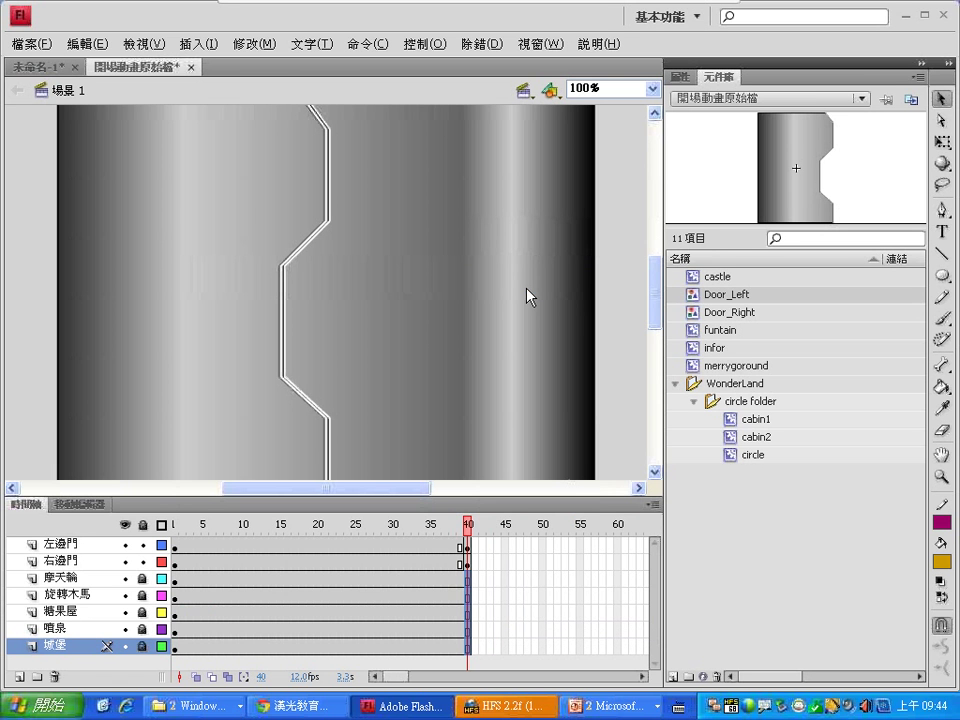
left_click(482, 579)
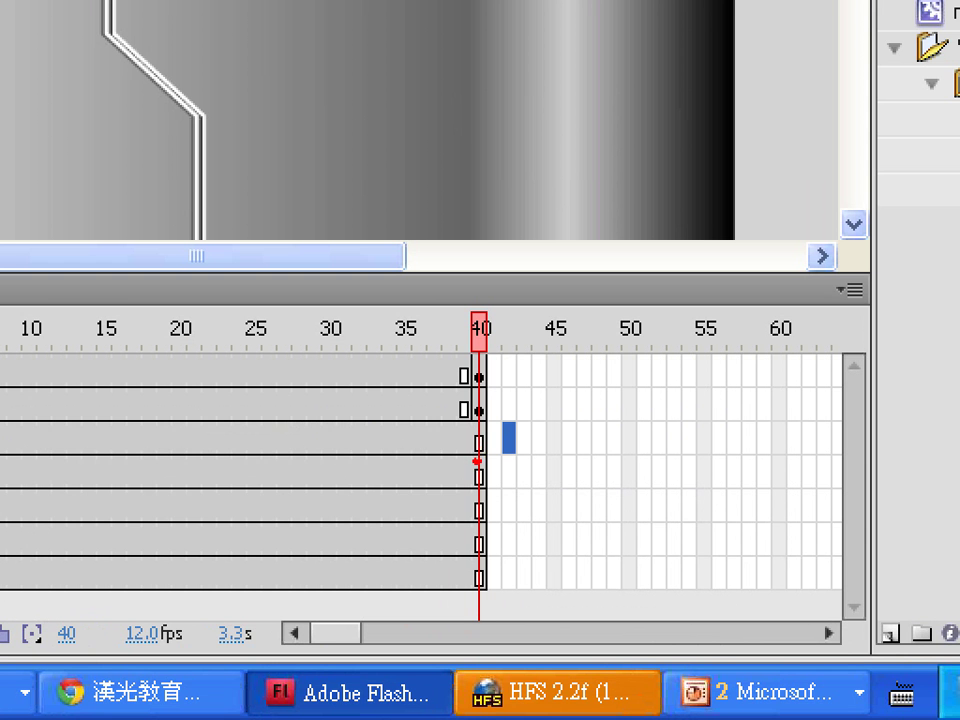
mouse_move(477, 461)
left_mouse_down()
mouse_move(481, 429)
mouse_move(469, 460)
left_mouse_up()
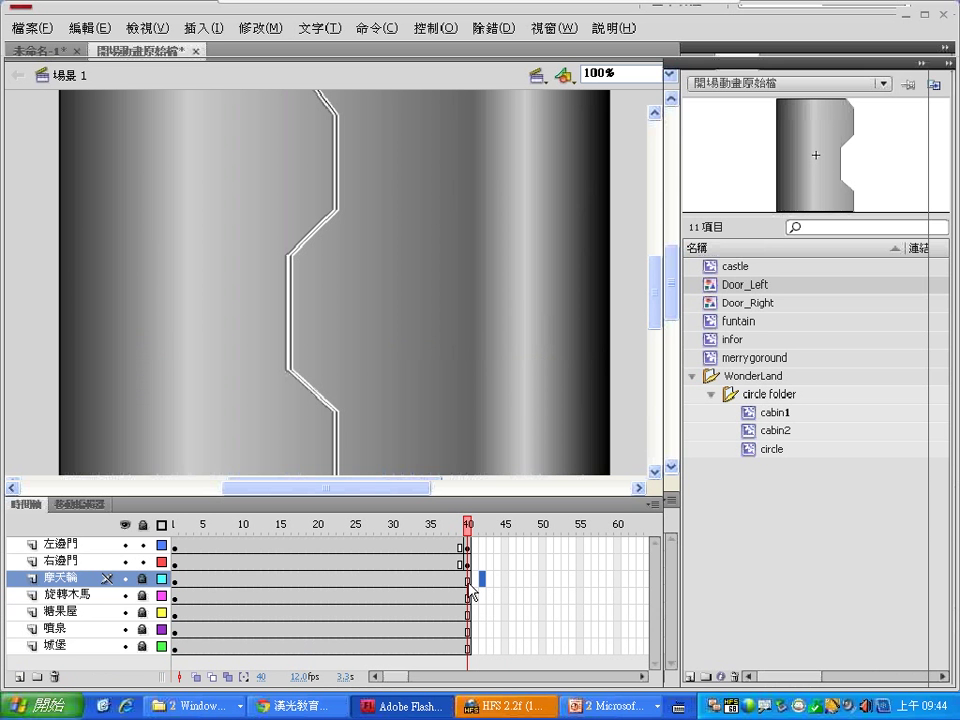
At frame 40, slide the left door horizontally outward until the Ferris wheel and the stall behind it are uncovered.
left_click(104, 546)
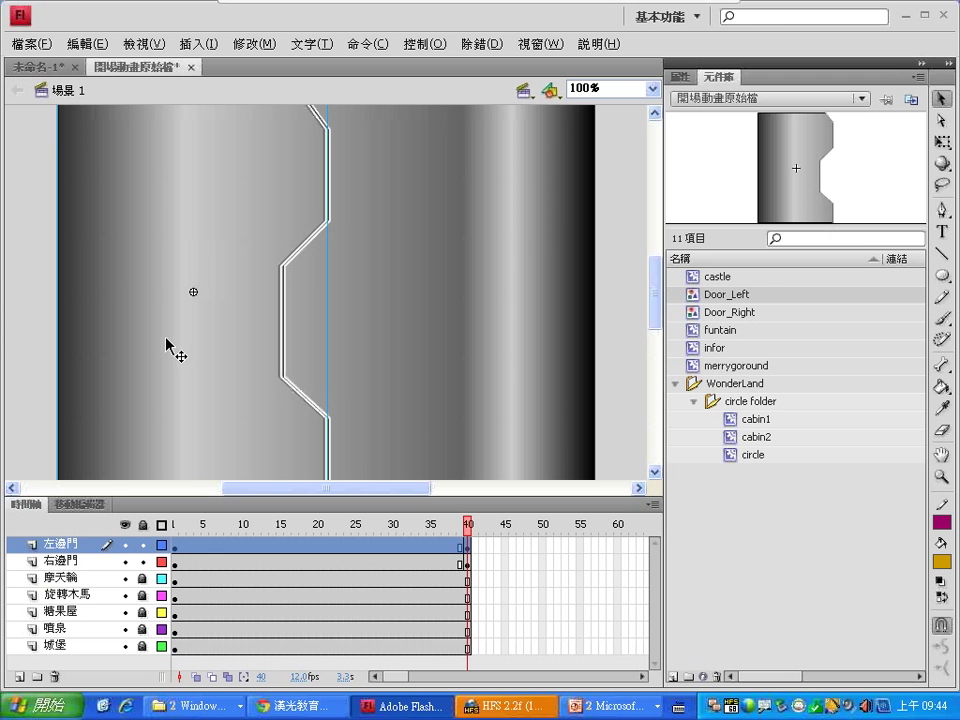
left_click(174, 526)
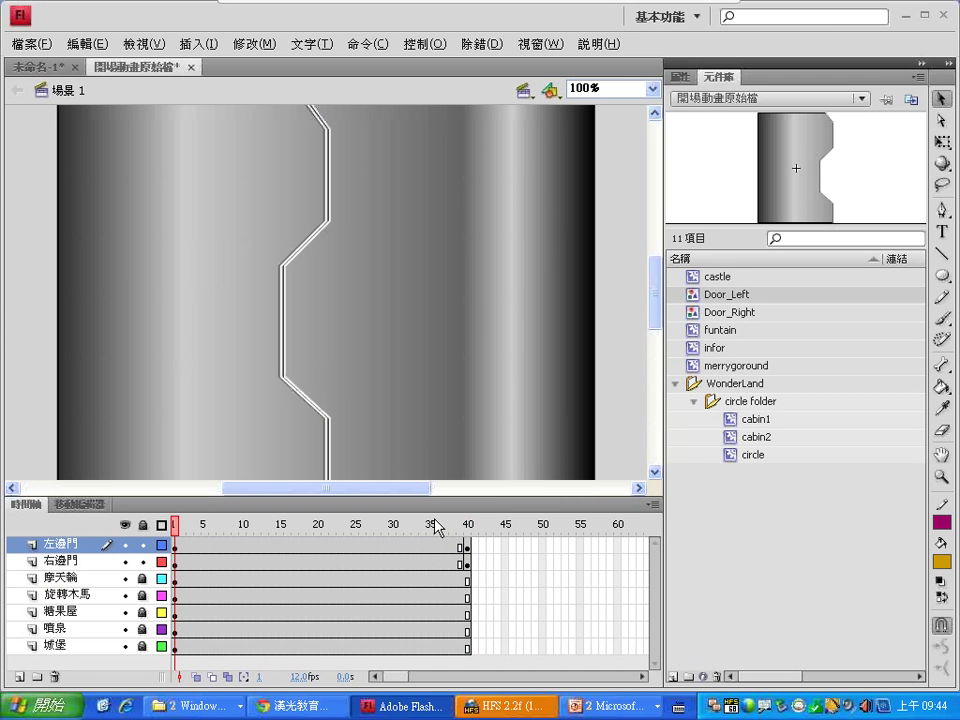
left_click(468, 526)
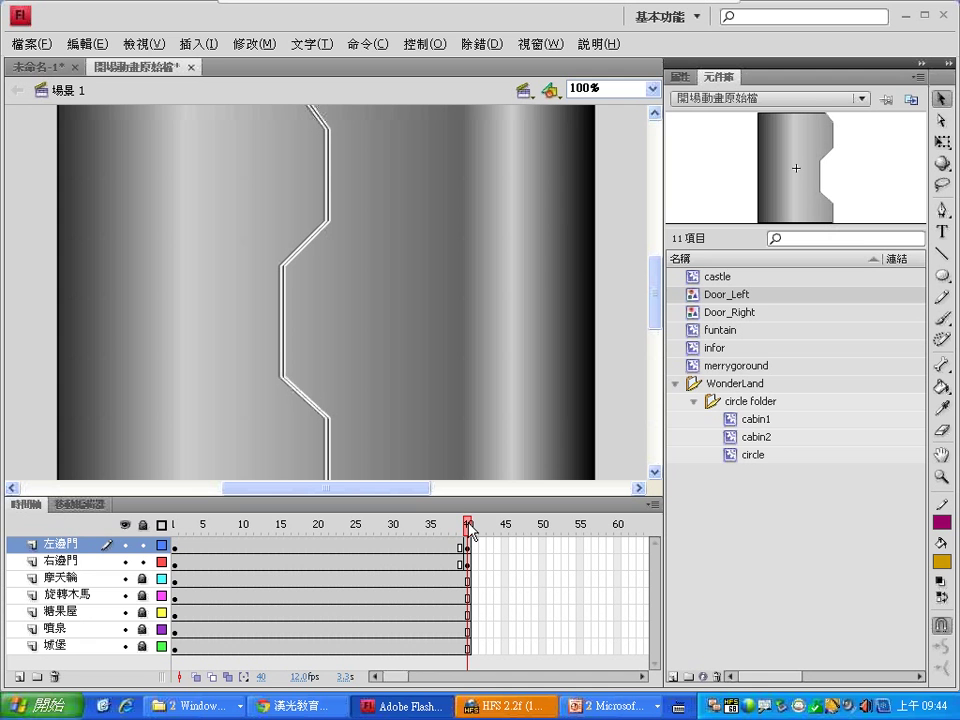
left_click(245, 335)
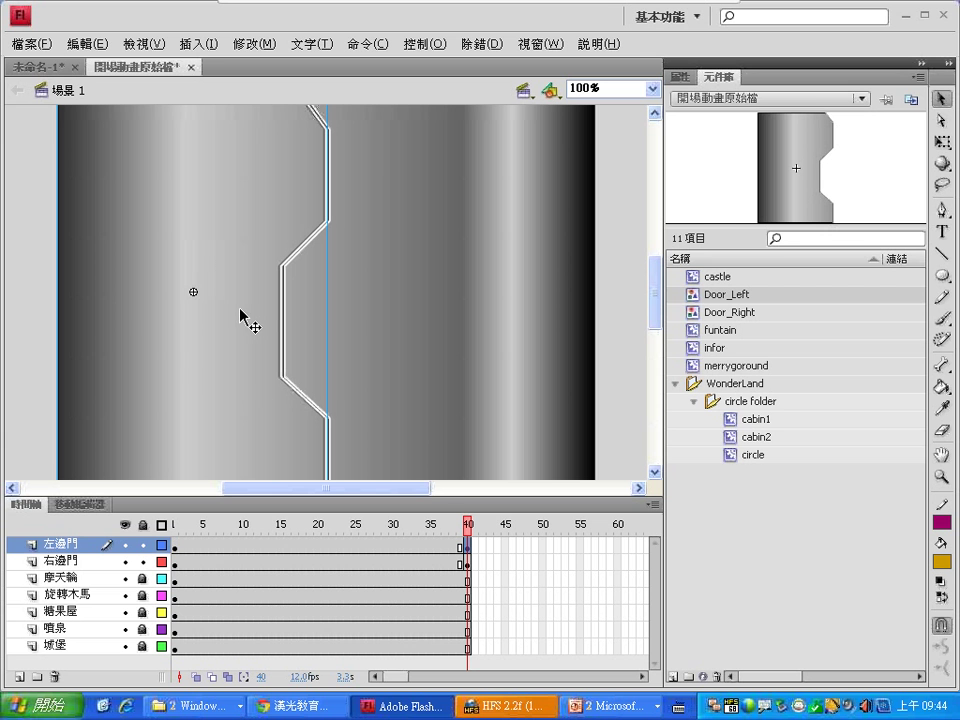
left_click_drag(241, 316, 163, 313)
left_click_drag(142, 313, 105, 316)
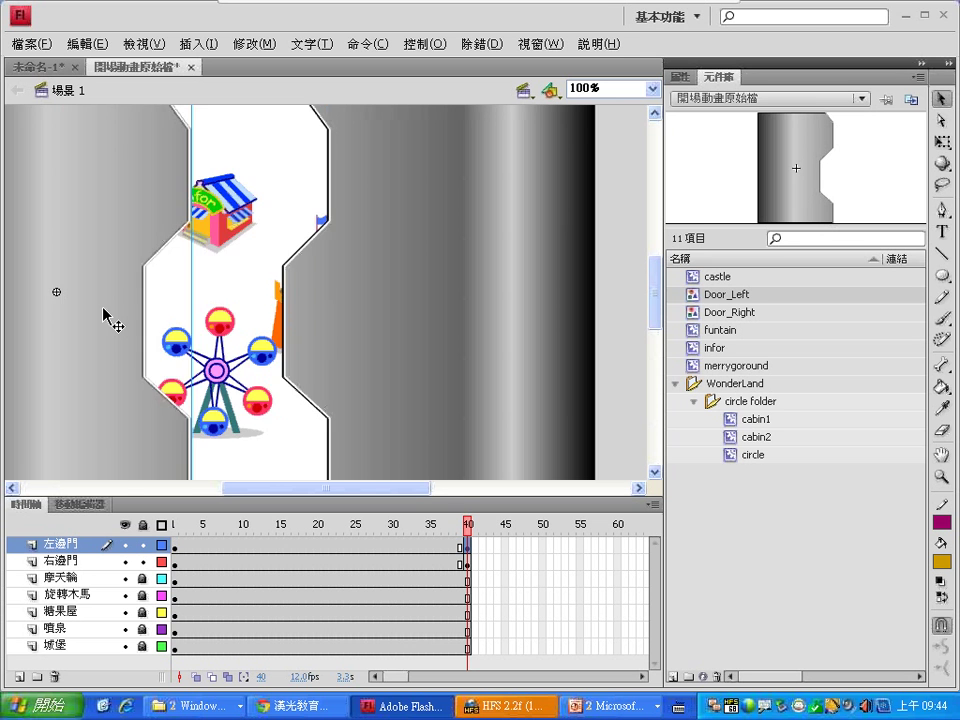
Create a classic tween (建立傳統補間動畫) between the two keyframes of the 左邊門 layer.
left_click(249, 545)
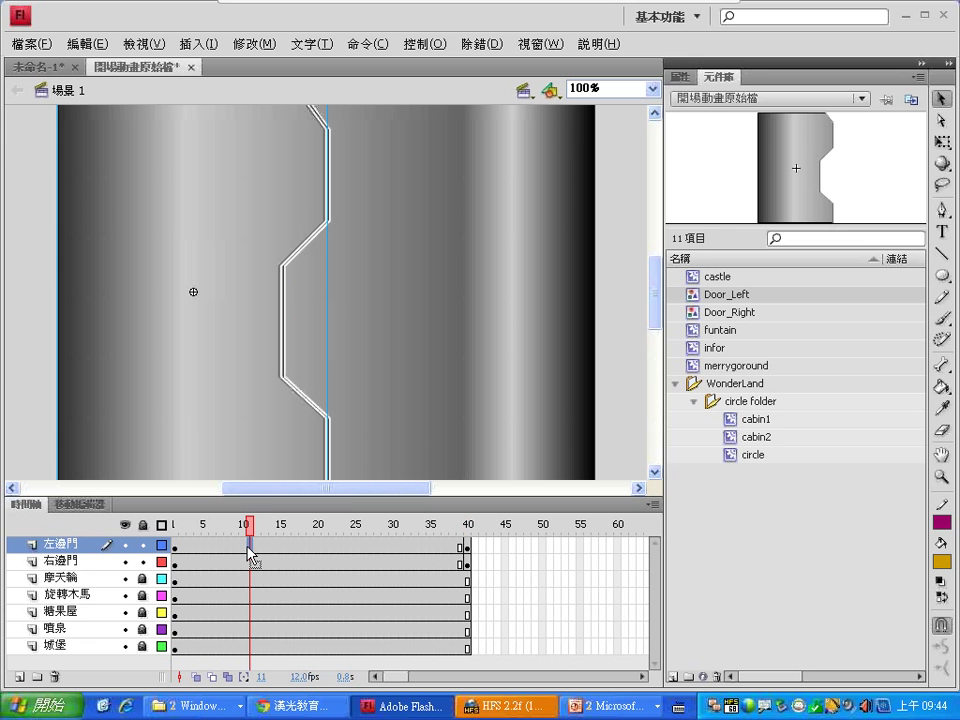
left_click(680, 77)
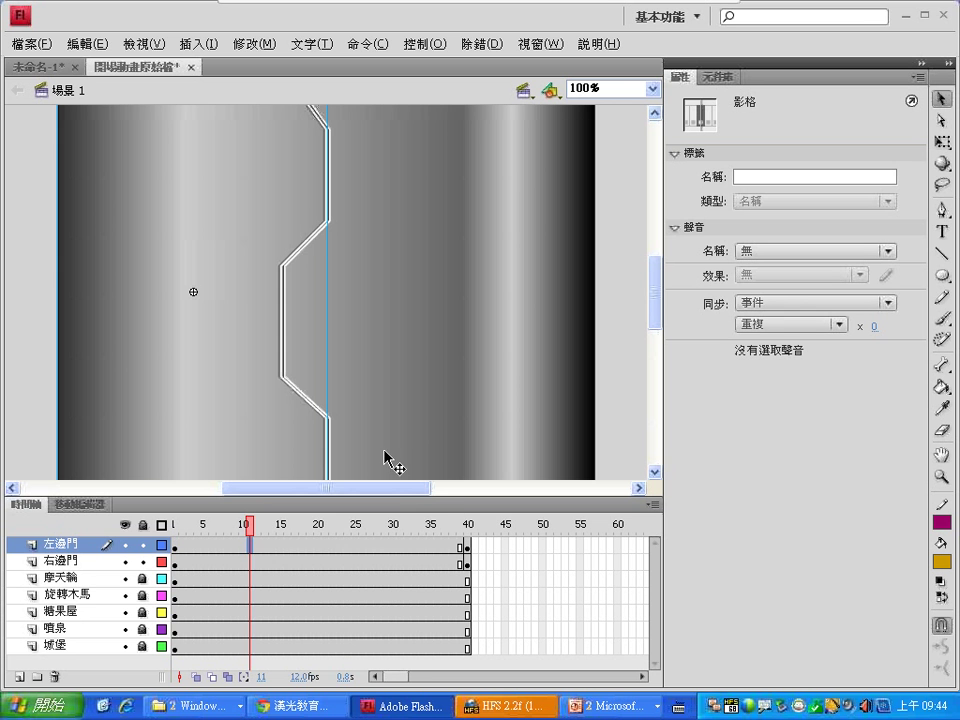
right_click(266, 545)
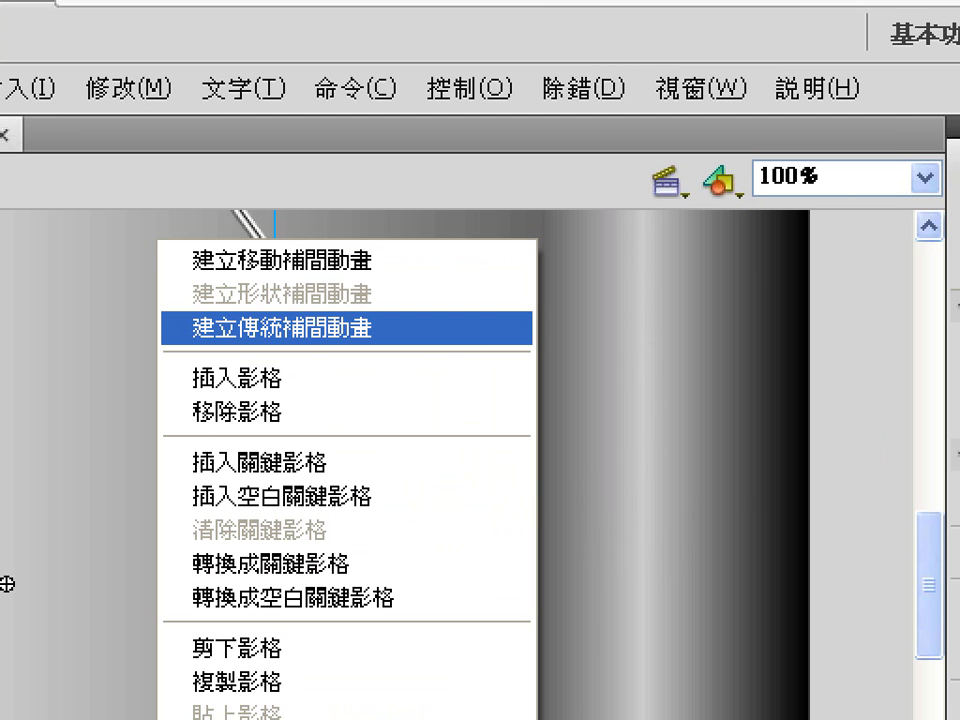
left_click_drag(180, 222, 180, 377)
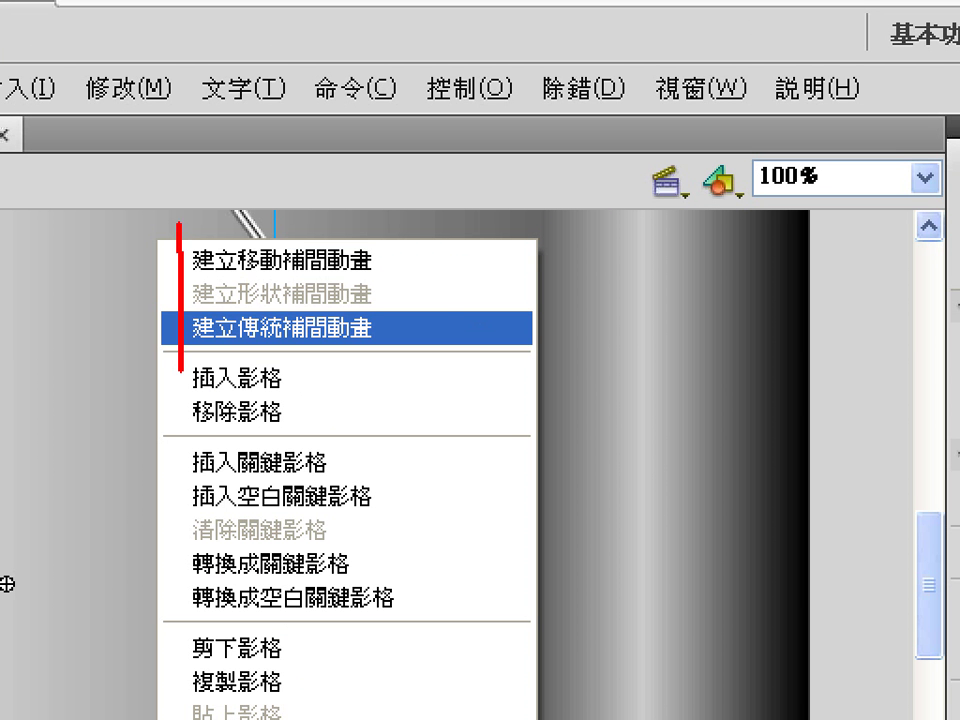
left_click_drag(414, 277, 394, 304)
left_click_drag(391, 285, 416, 316)
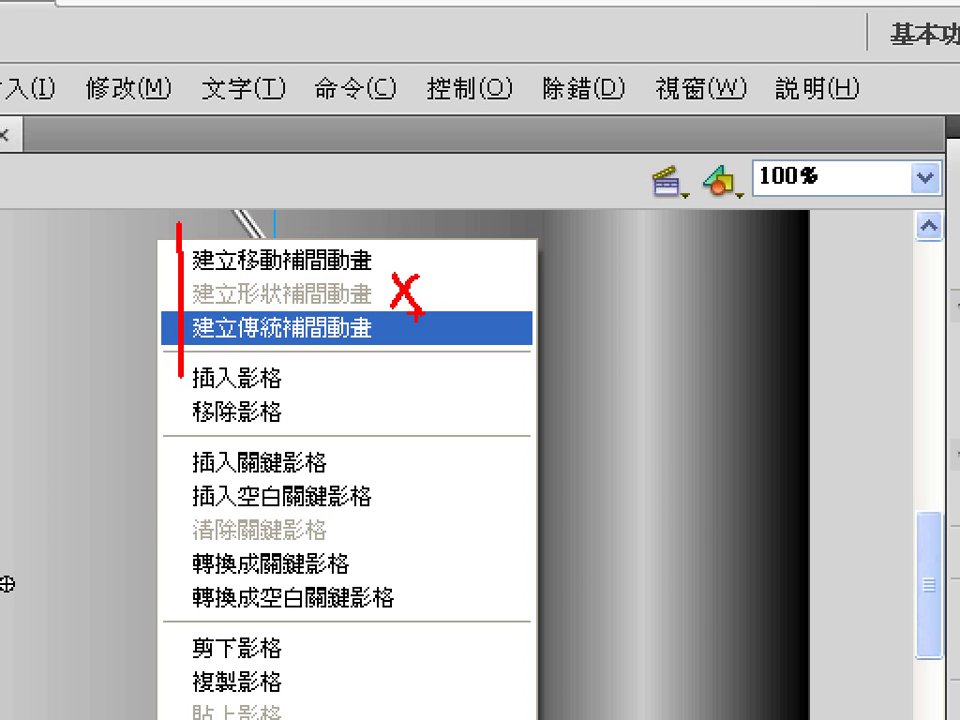
left_click_drag(297, 213, 344, 196)
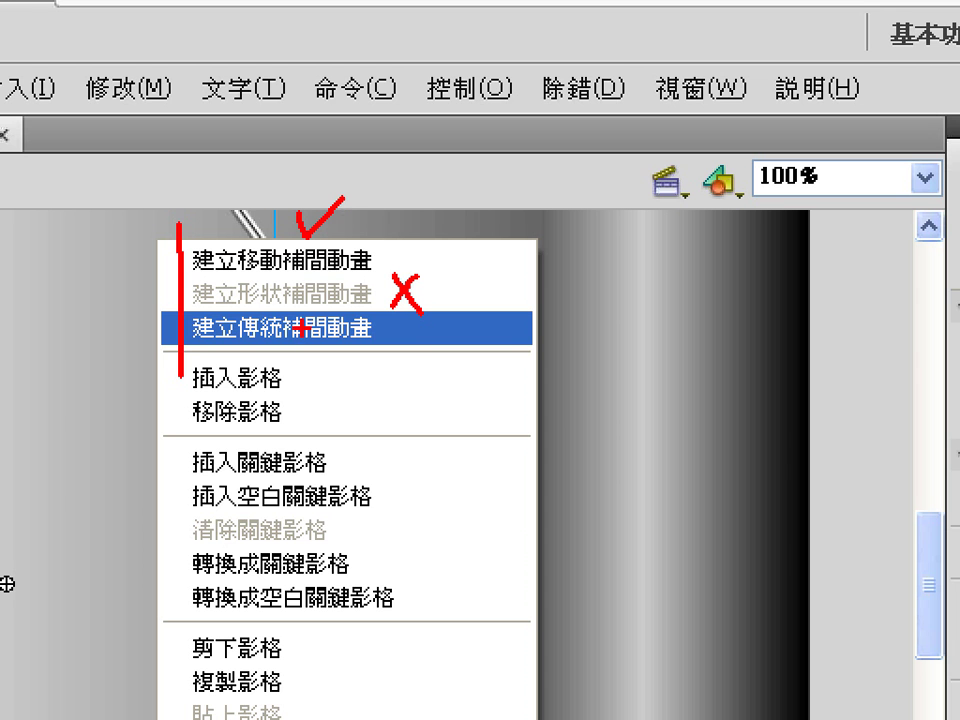
mouse_move(305, 352)
left_mouse_down()
mouse_move(250, 369)
mouse_move(222, 323)
mouse_move(408, 361)
mouse_move(215, 383)
left_mouse_up()
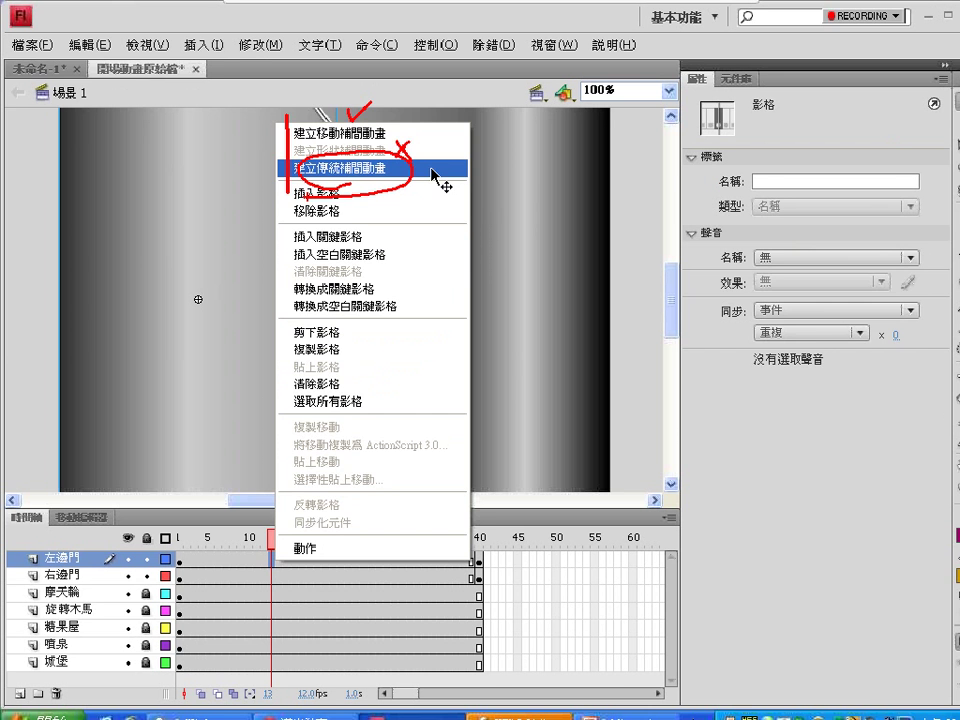
left_click(433, 175)
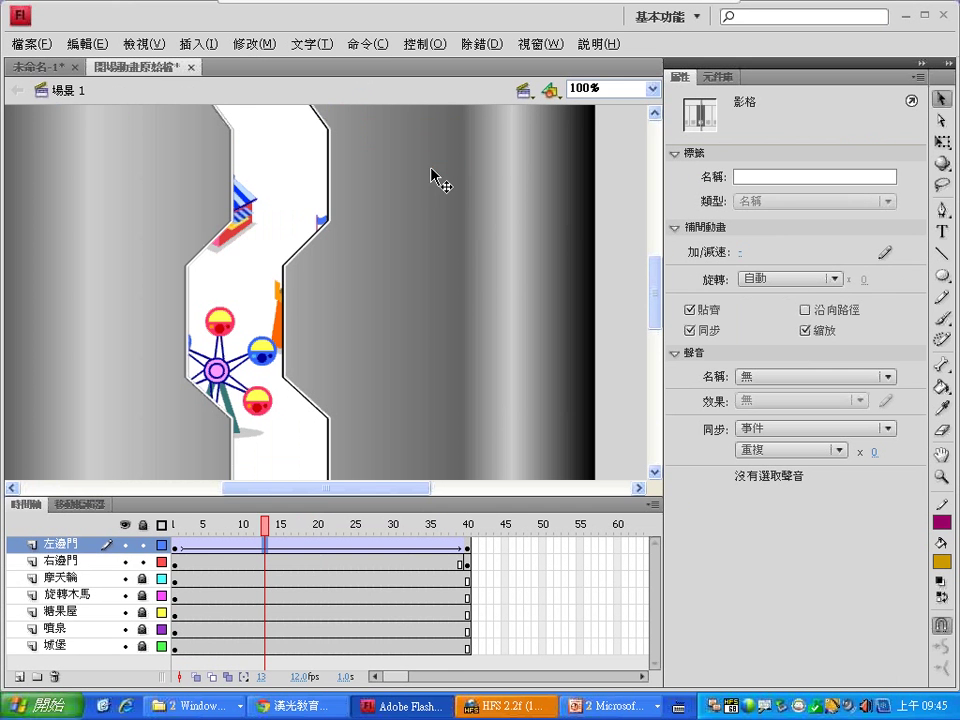
Scrub through the left door's tween and examine its ease and rotation properties.
left_click(325, 549)
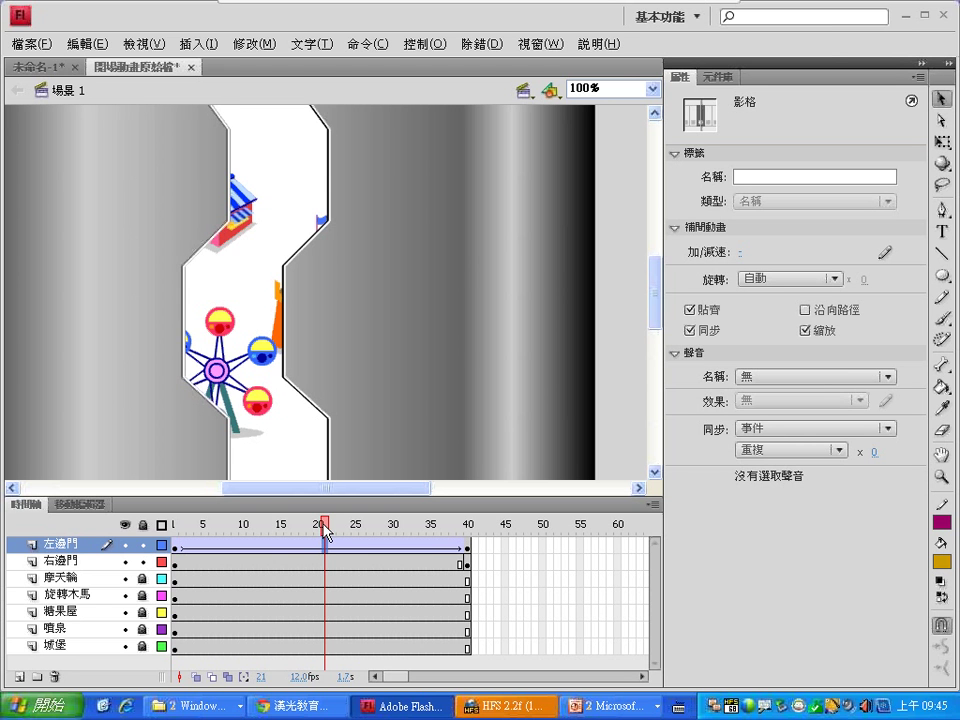
left_click(307, 529)
left_click_drag(307, 529, 306, 488)
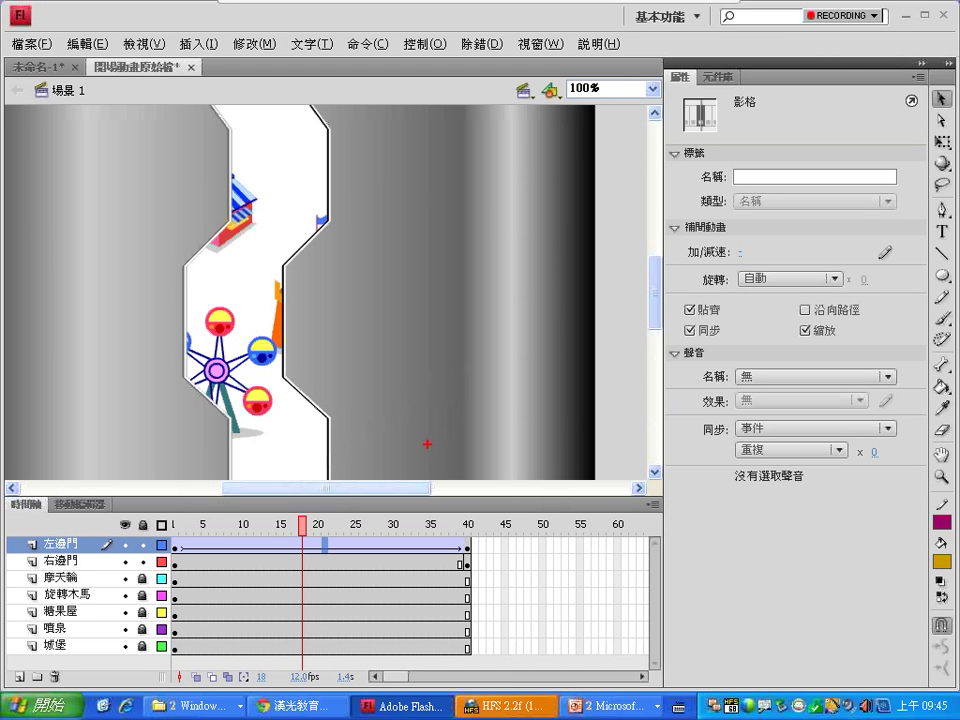
mouse_move(272, 534)
left_mouse_down()
mouse_move(319, 512)
mouse_move(538, 319)
mouse_move(605, 281)
mouse_move(690, 268)
left_mouse_up()
left_click_drag(677, 261, 690, 268)
left_click_drag(690, 268, 677, 278)
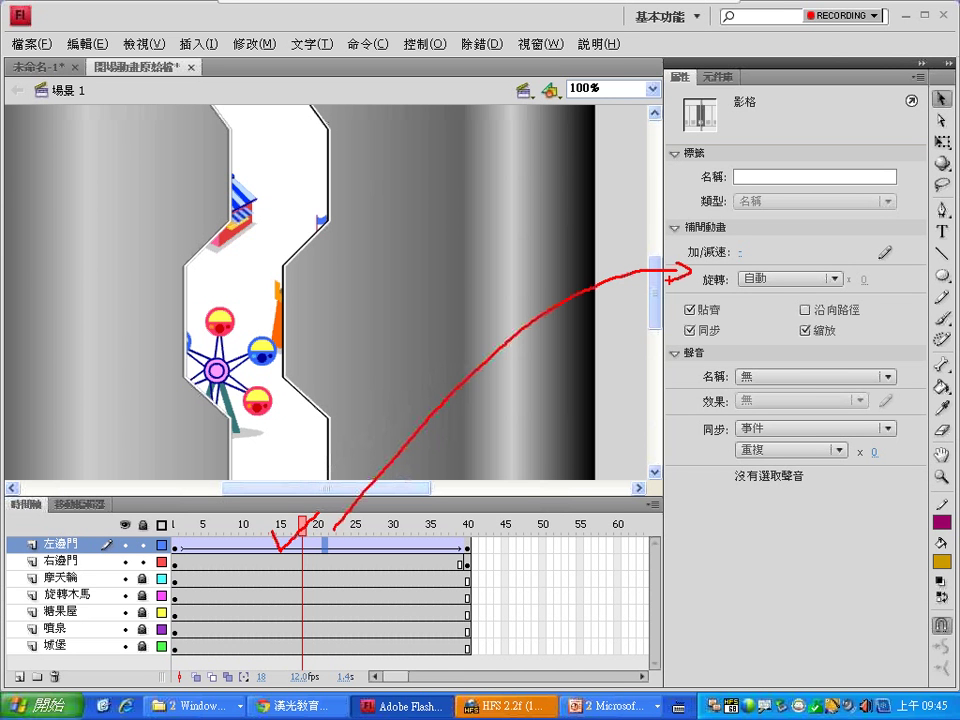
mouse_move(684, 208)
left_mouse_down()
mouse_move(682, 270)
mouse_move(760, 304)
mouse_move(958, 307)
mouse_move(958, 215)
mouse_move(690, 210)
mouse_move(860, 197)
left_mouse_up()
left_click_drag(757, 242, 803, 220)
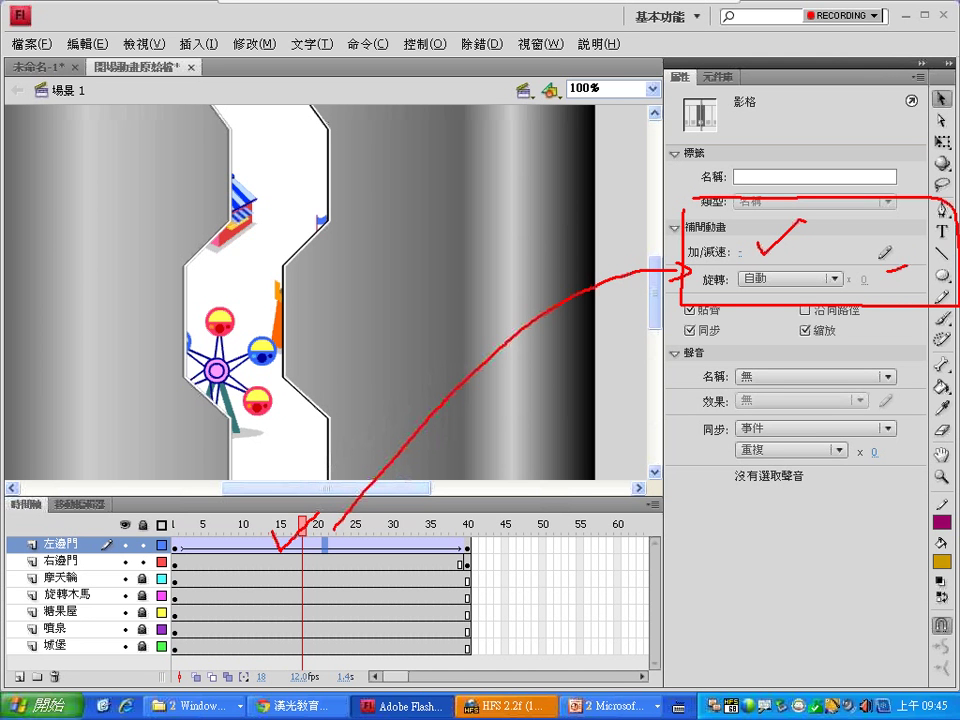
mouse_move(890, 265)
left_mouse_down()
mouse_move(872, 236)
mouse_move(889, 267)
left_mouse_up()
key("Escape")
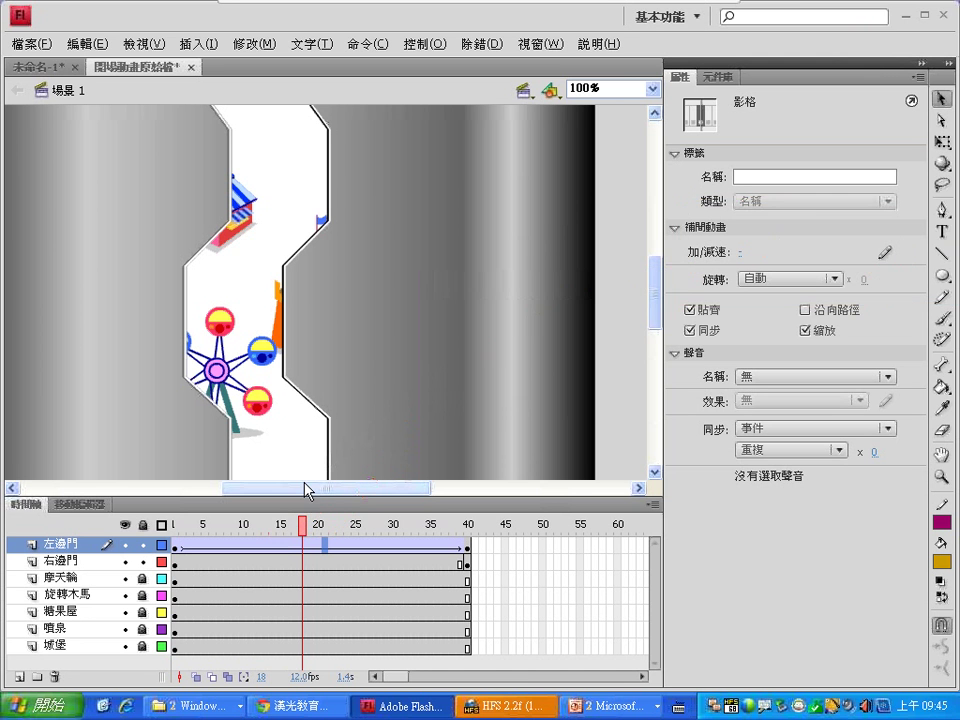
Reset the left door tween's custom ease curve to a straight line and preview the motion through frame 40.
left_click(882, 254)
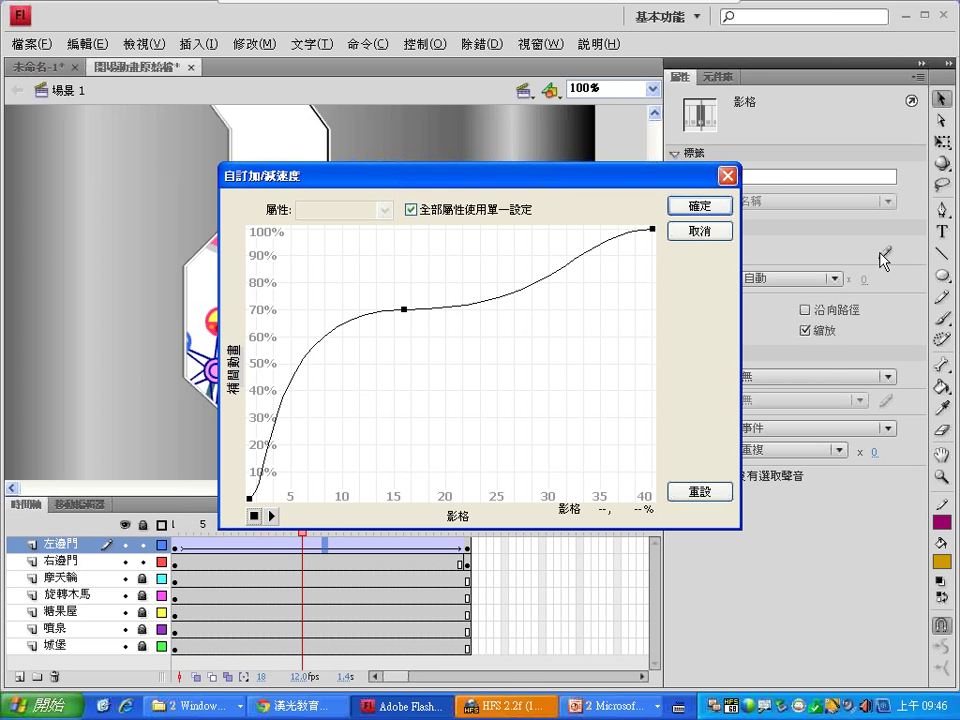
left_click(697, 492)
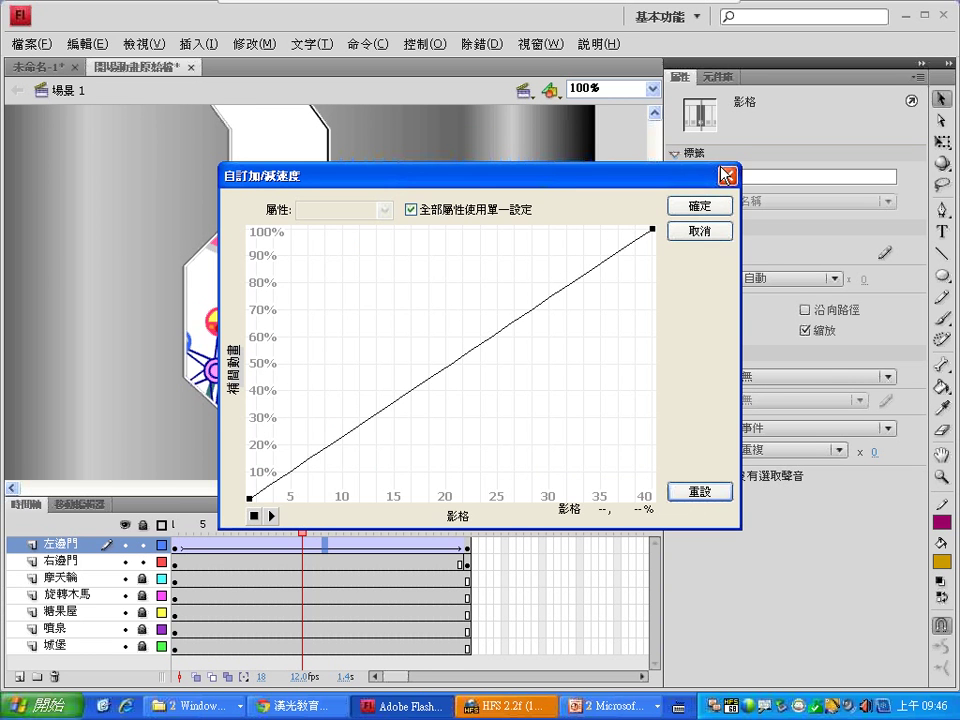
left_click(700, 206)
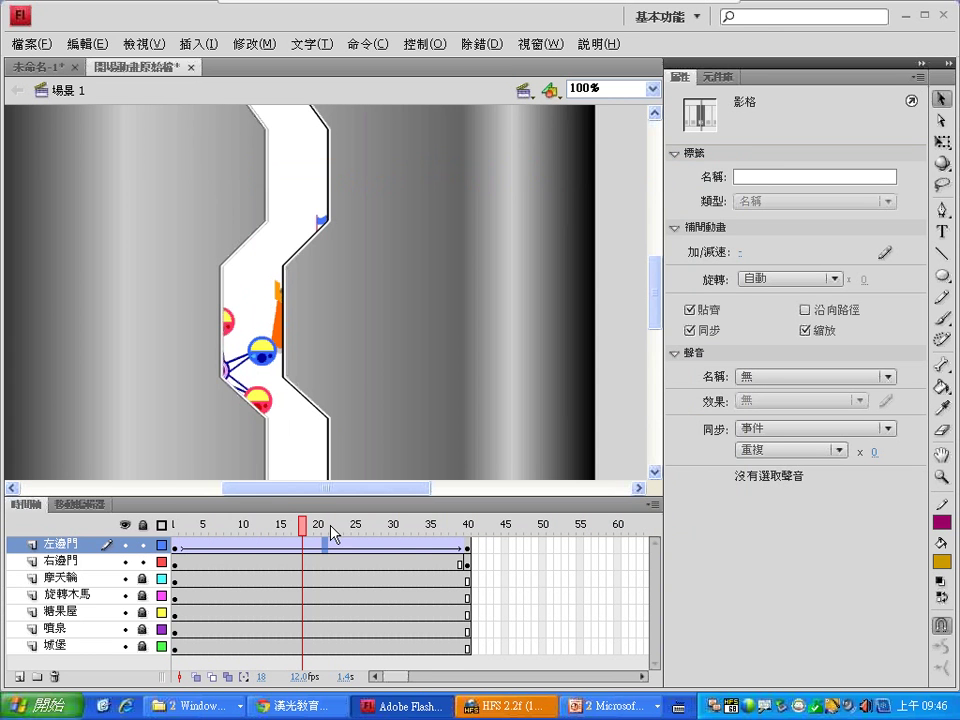
left_click_drag(332, 530, 470, 538)
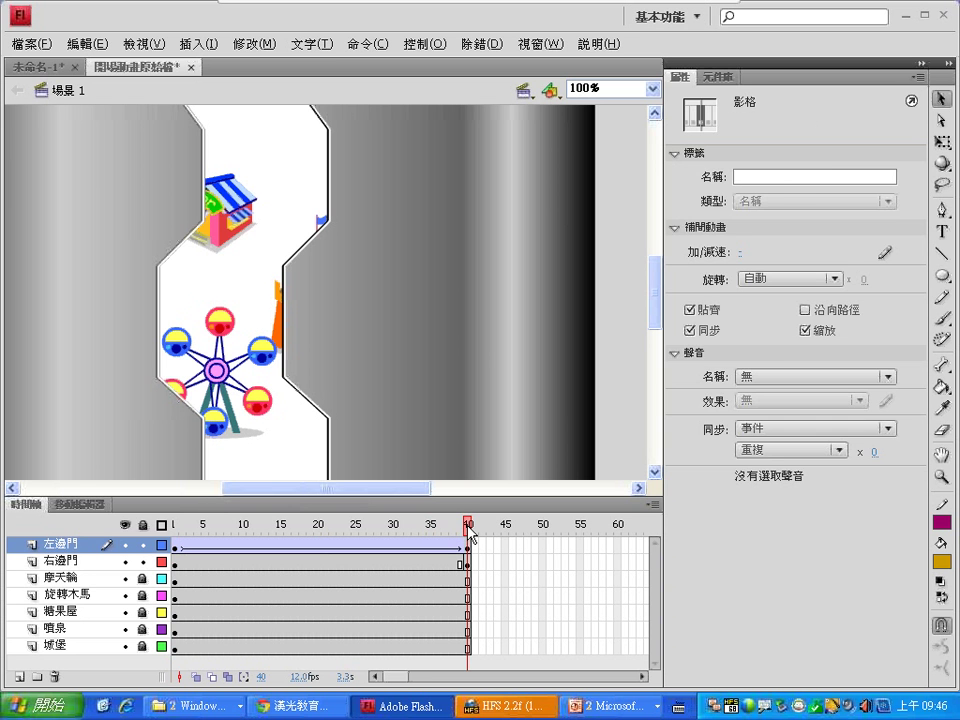
At frame 40, slide the Door_Right instance horizontally outward to about X 536.75, keeping Y at 198.90.
left_click(472, 530)
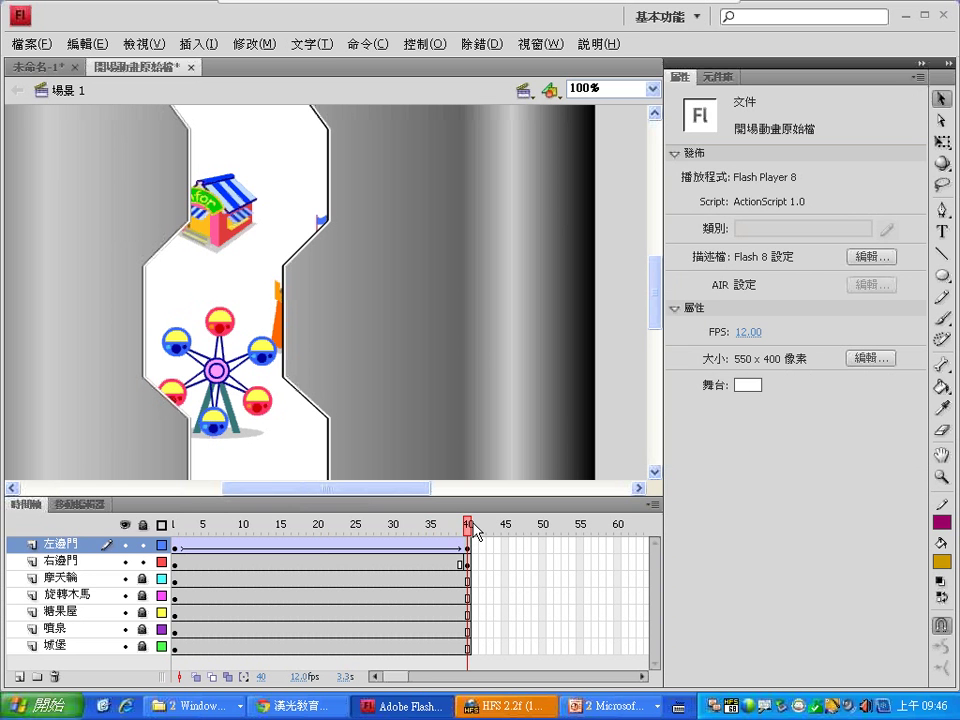
left_click(476, 319)
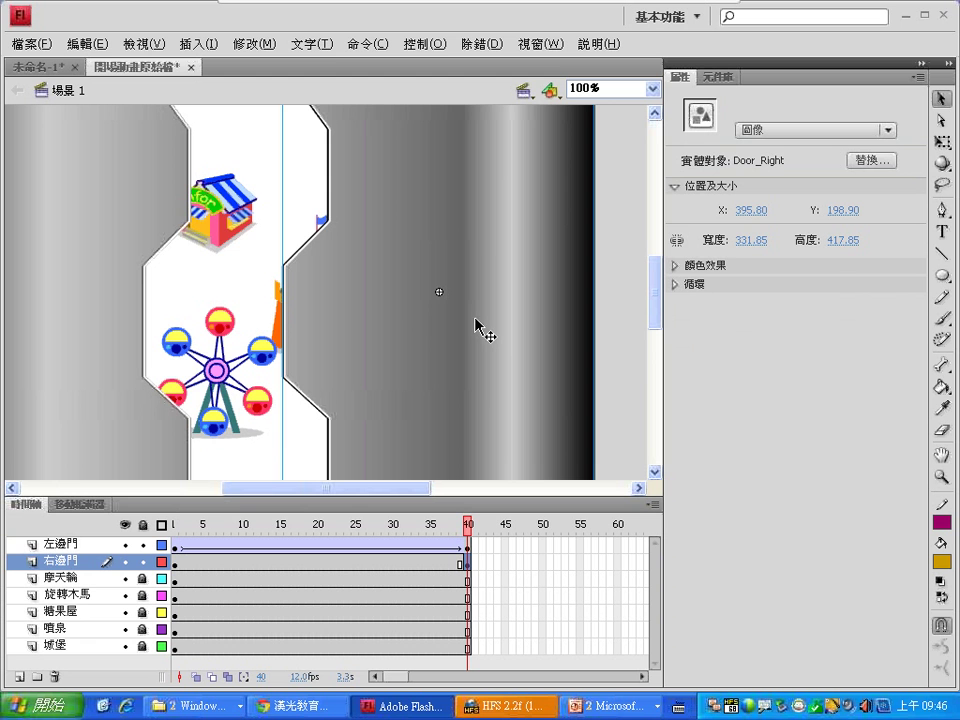
left_click_drag(383, 313, 524, 310)
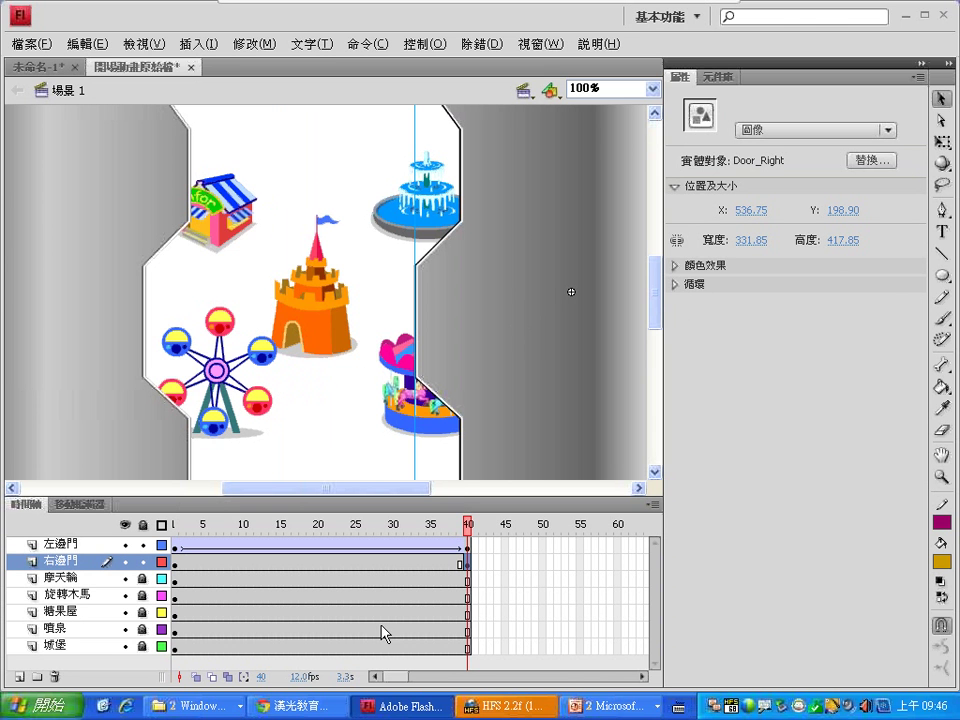
Create a classic tween (建立傳統補間動畫) between the two keyframes of the 右邊門 layer.
left_click(345, 583)
left_click(336, 564)
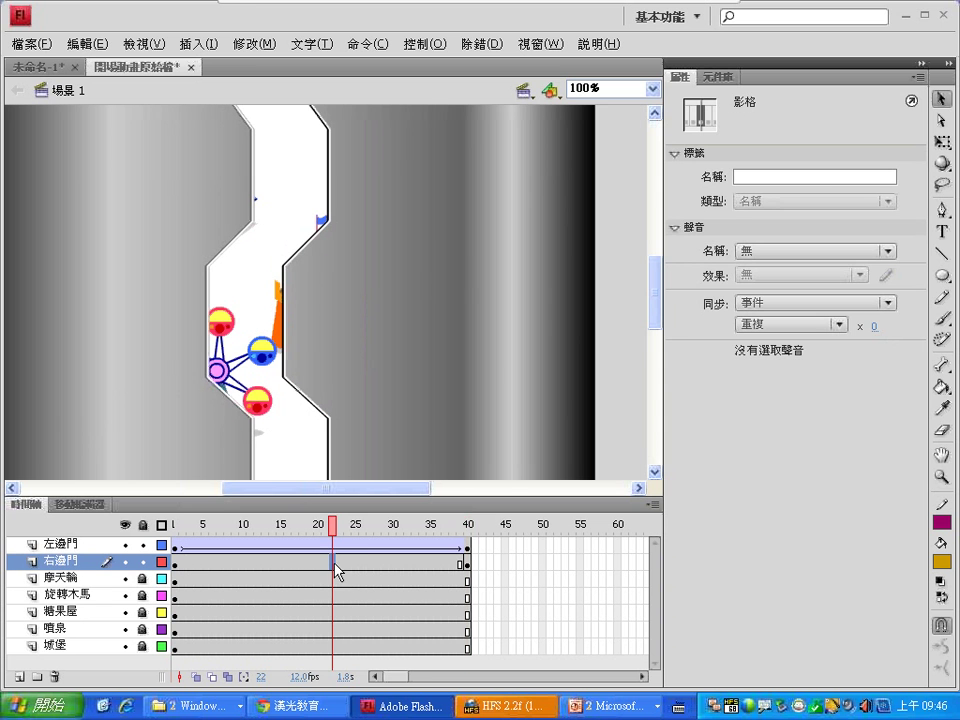
right_click(325, 563)
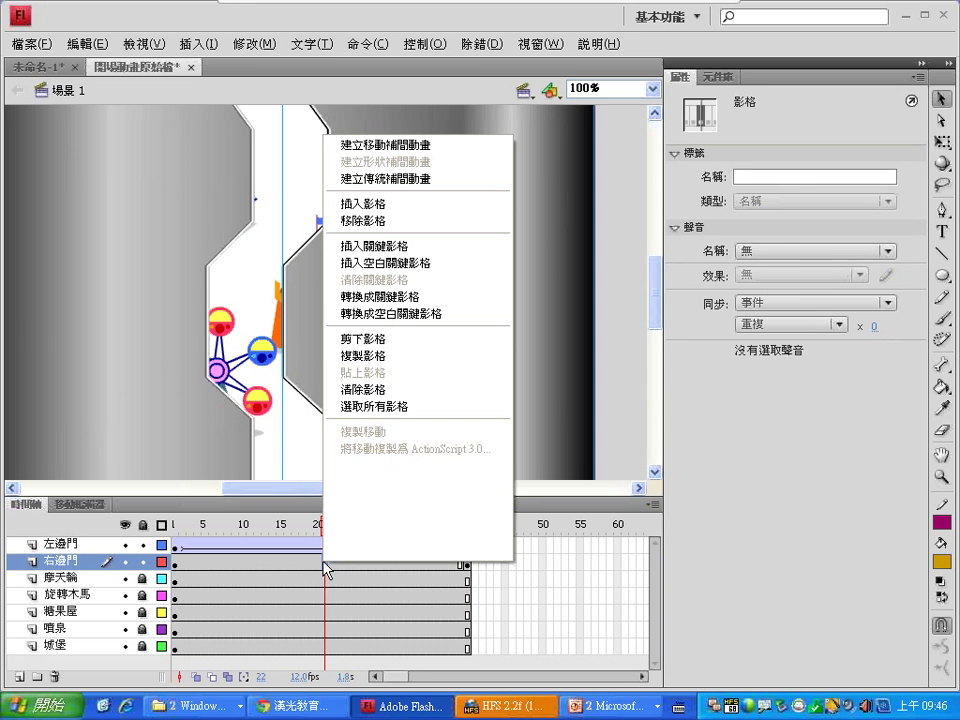
left_click(419, 181)
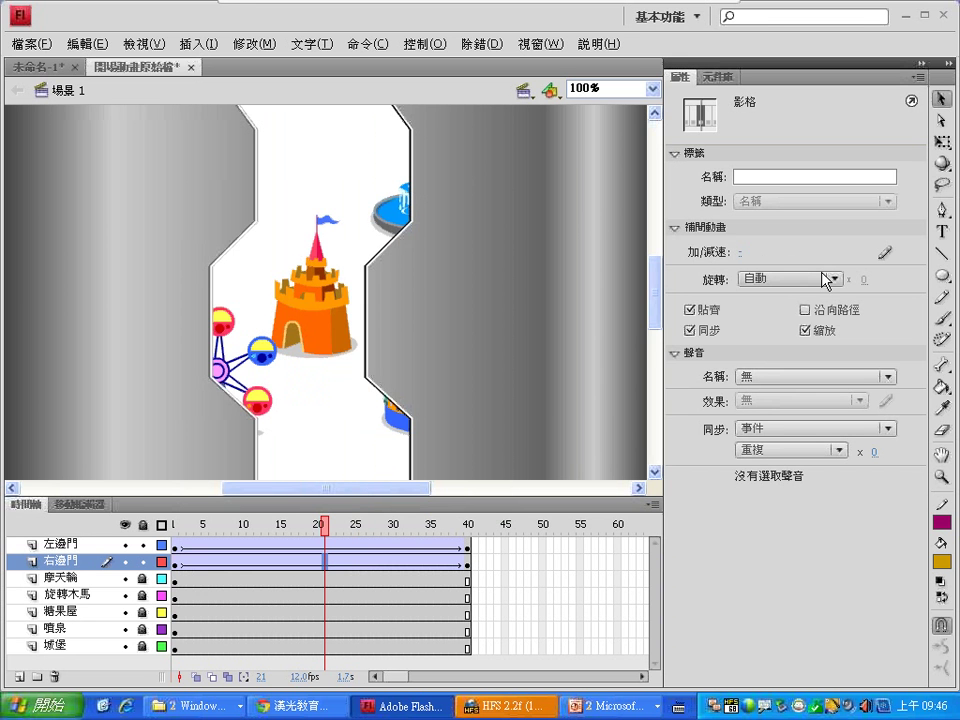
Reset the right door tween's custom ease curve to a straight line and accept it.
left_click(887, 256)
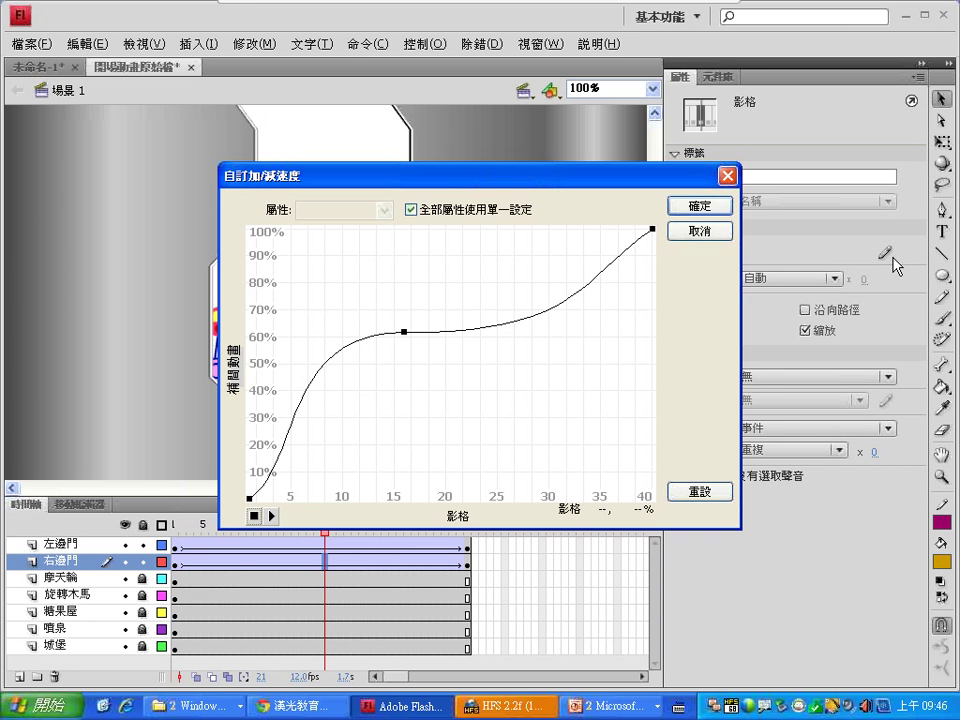
left_click(725, 495)
left_click(685, 205)
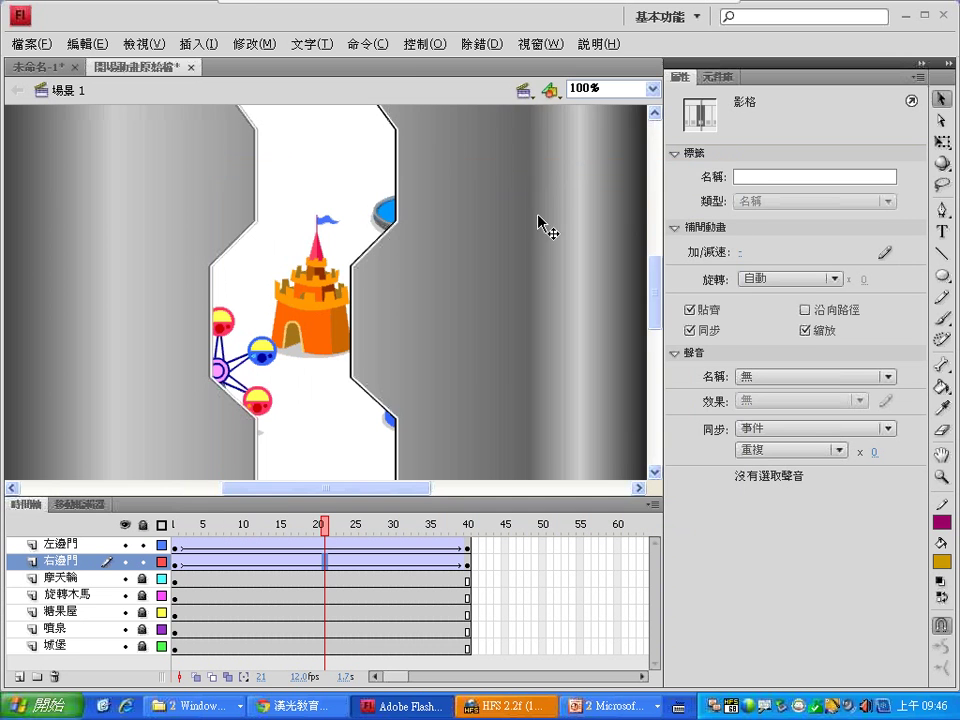
Test the movie (測試影片) to watch both doors slide open, and close the preview window.
left_click(424, 44)
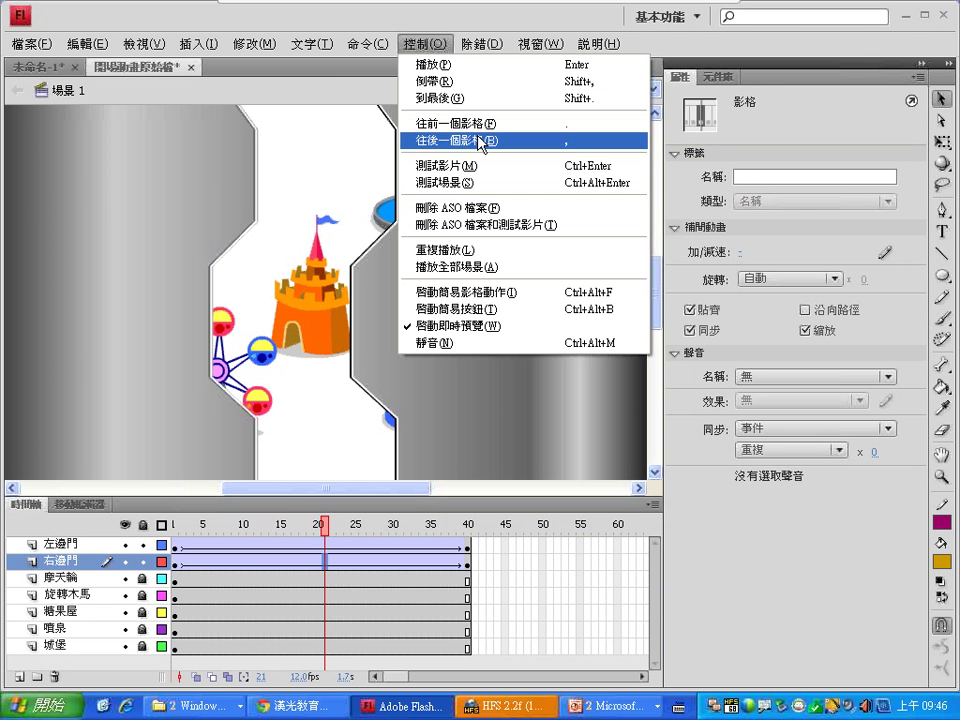
left_click(491, 166)
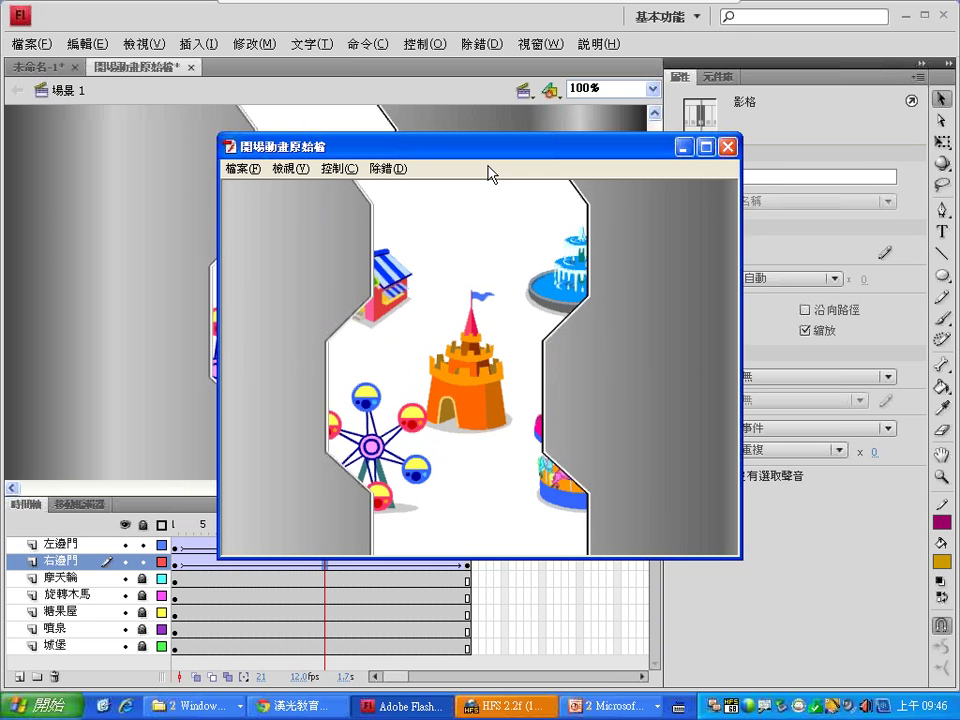
left_click(727, 147)
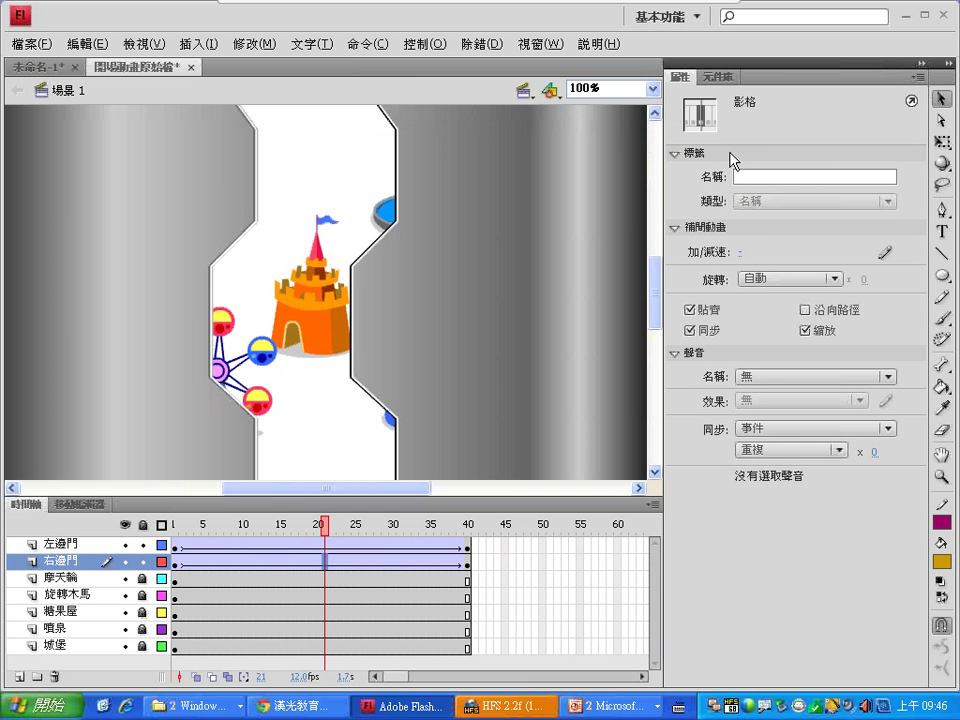
mouse_move(718, 6)
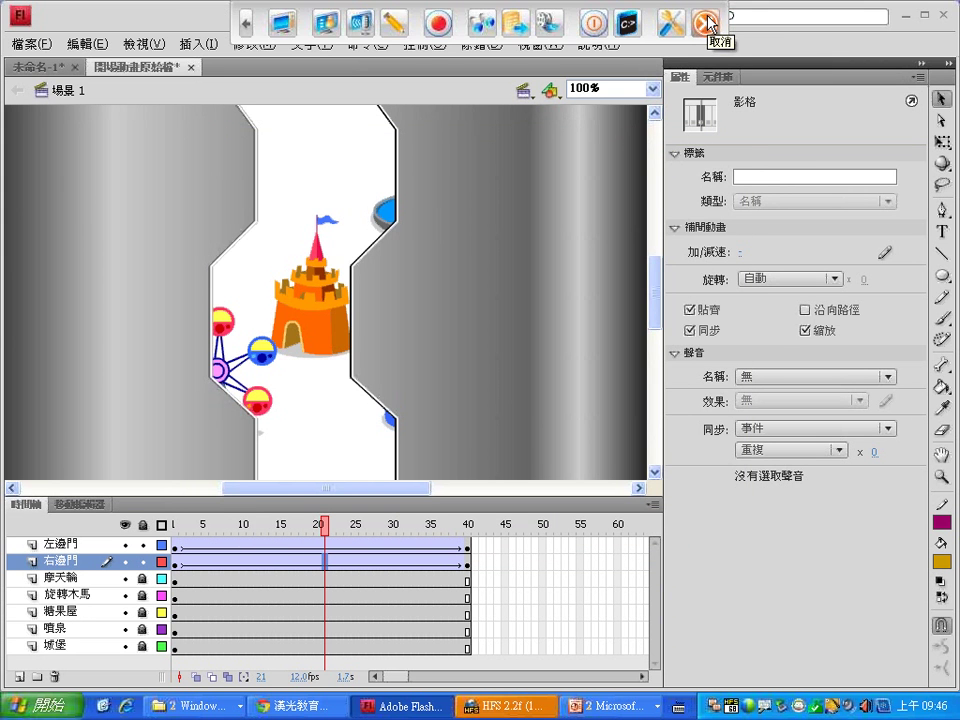